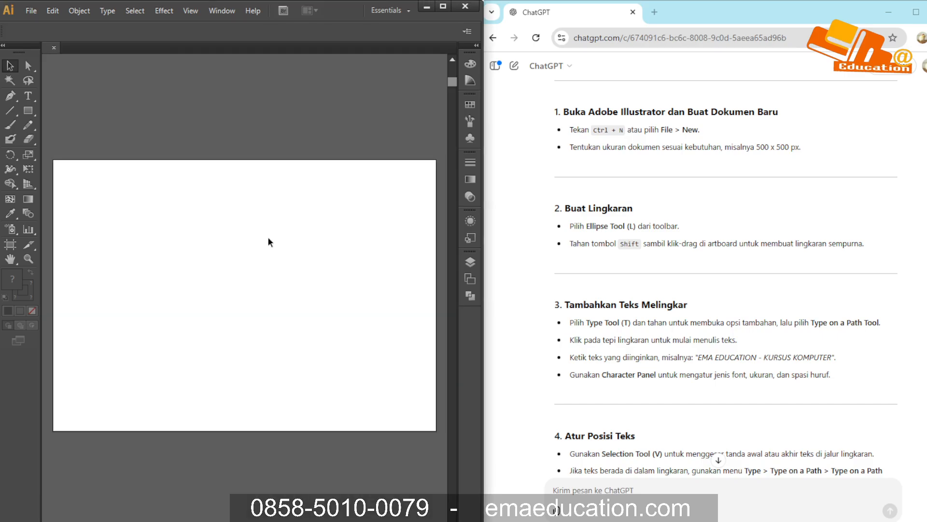
Maximize the Illustrator window and pan the artboard toward the middle of the workspace.
click(437, 5)
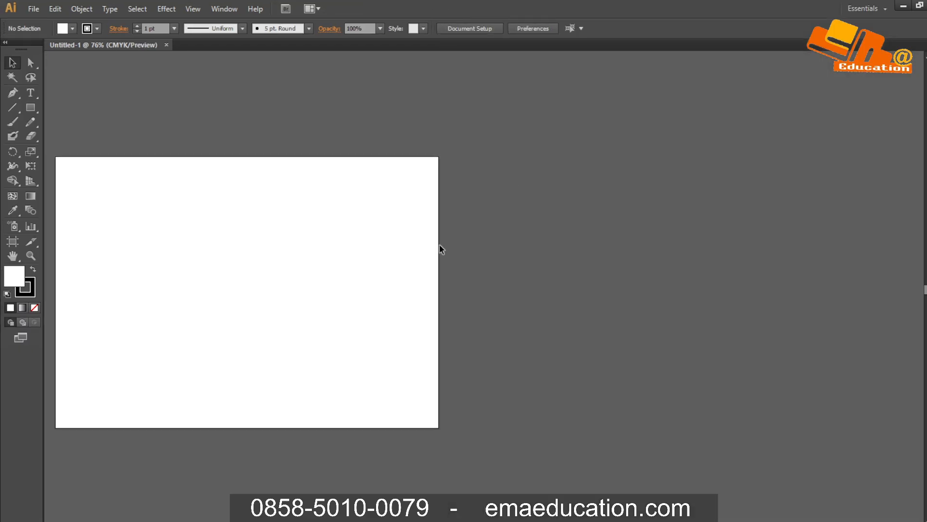
drag(229, 212, 470, 248)
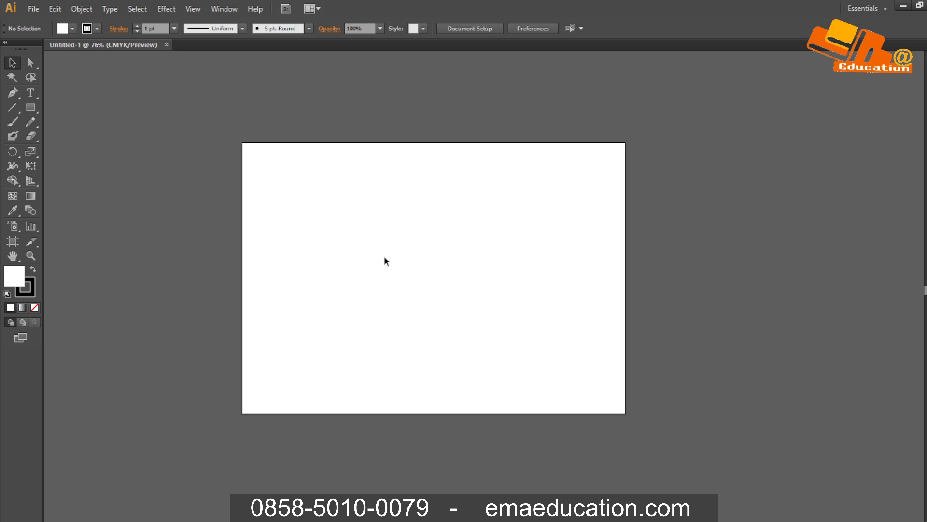
key(ctrl+=)
key(ctrl+=)
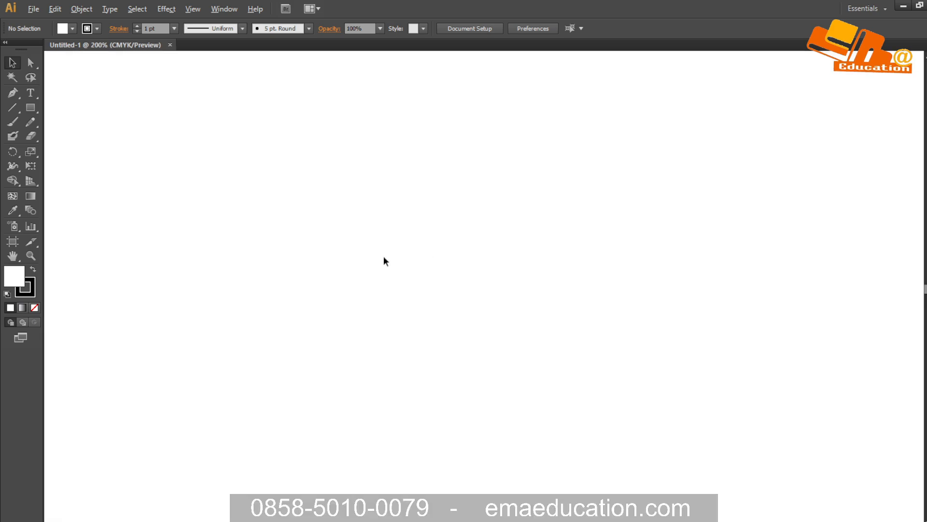
scroll(384, 256, down, 2)
scroll(427, 270, up, 2)
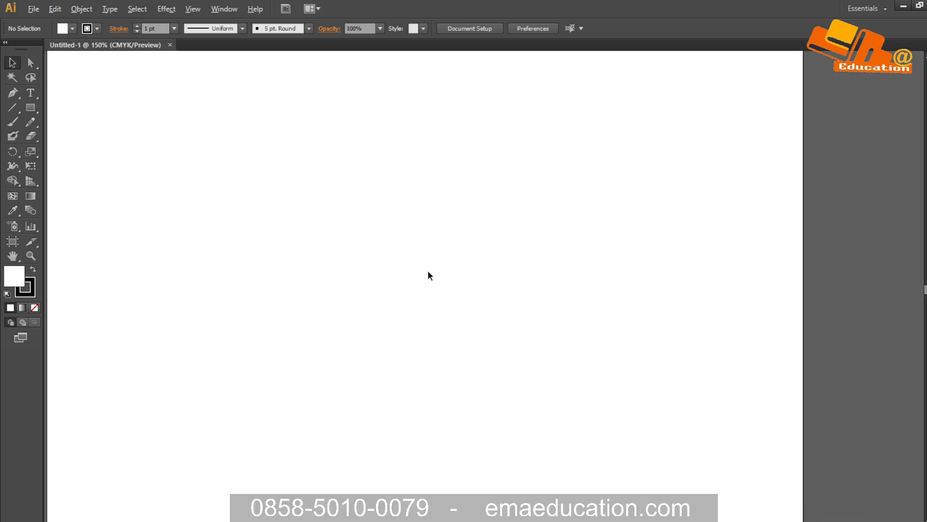
scroll(427, 274, down, 2)
scroll(398, 252, up, 1)
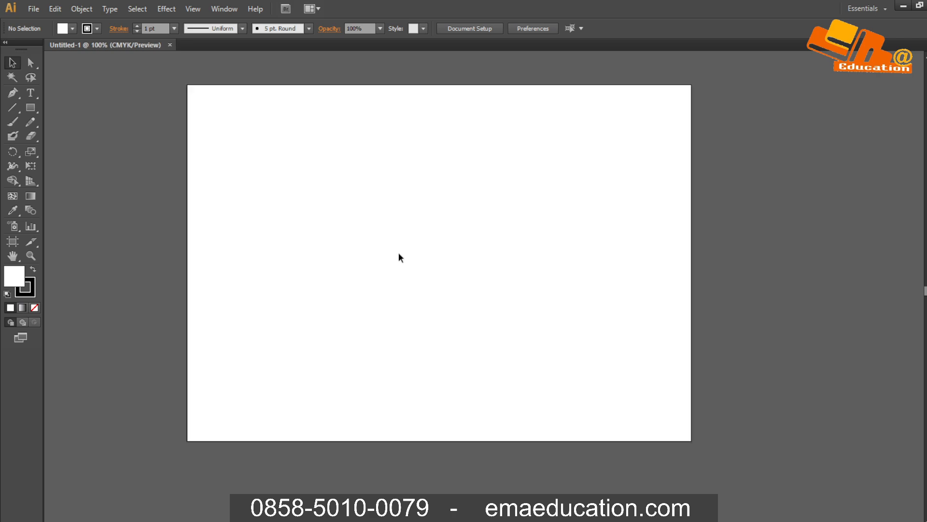
scroll(398, 253, up, 1)
scroll(398, 254, down, 1)
scroll(399, 253, up, 2)
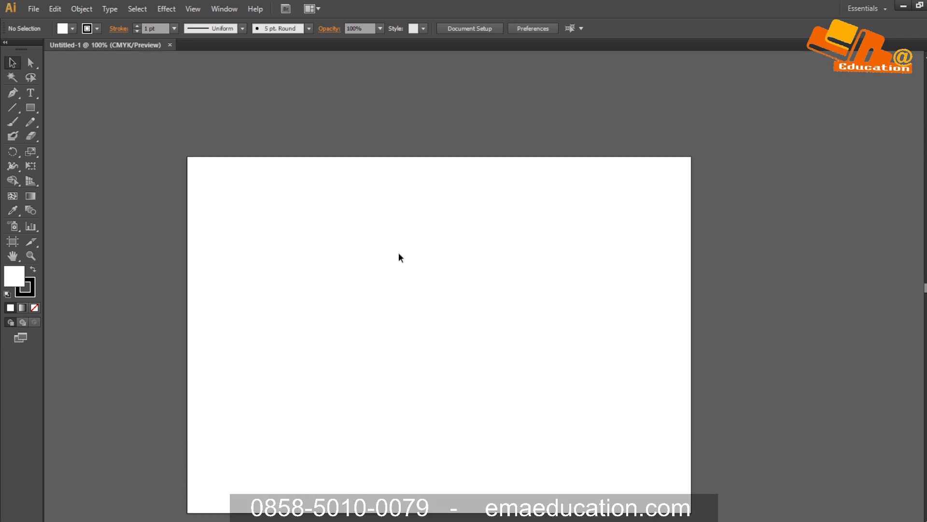
scroll(398, 254, down, 3)
scroll(398, 254, down, 3)
scroll(398, 264, up, 6)
scroll(399, 251, up, 1)
scroll(399, 251, down, 8)
scroll(400, 251, up, 2)
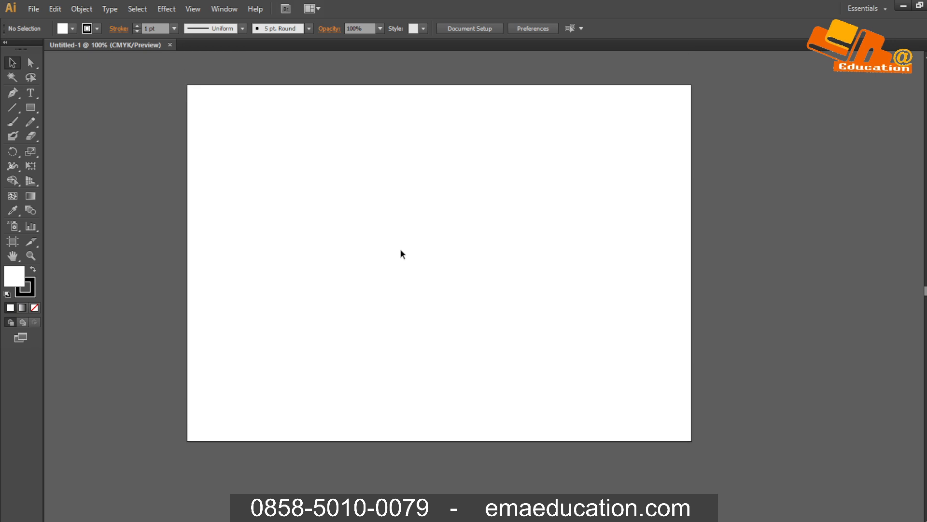
scroll(402, 254, left, 2)
scroll(403, 254, right, 3)
scroll(402, 254, left, 3)
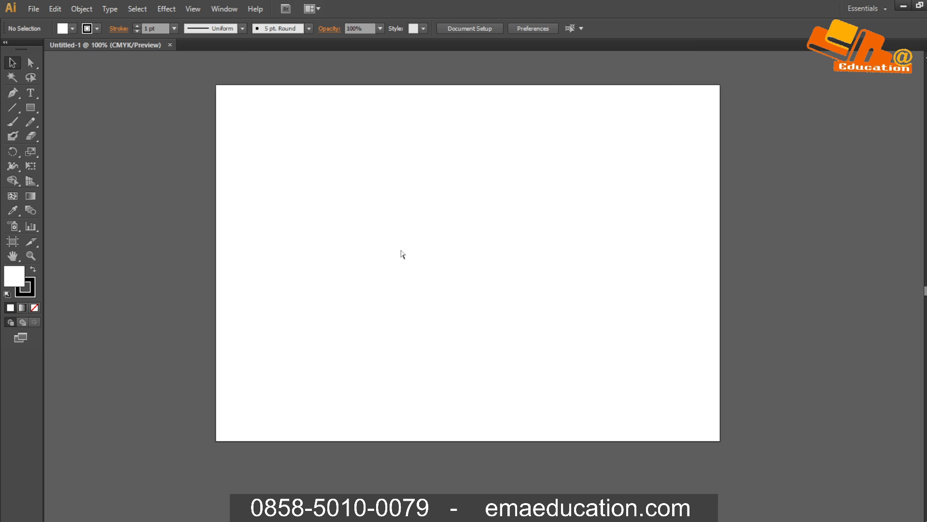
scroll(402, 254, left, 2)
scroll(403, 254, right, 11)
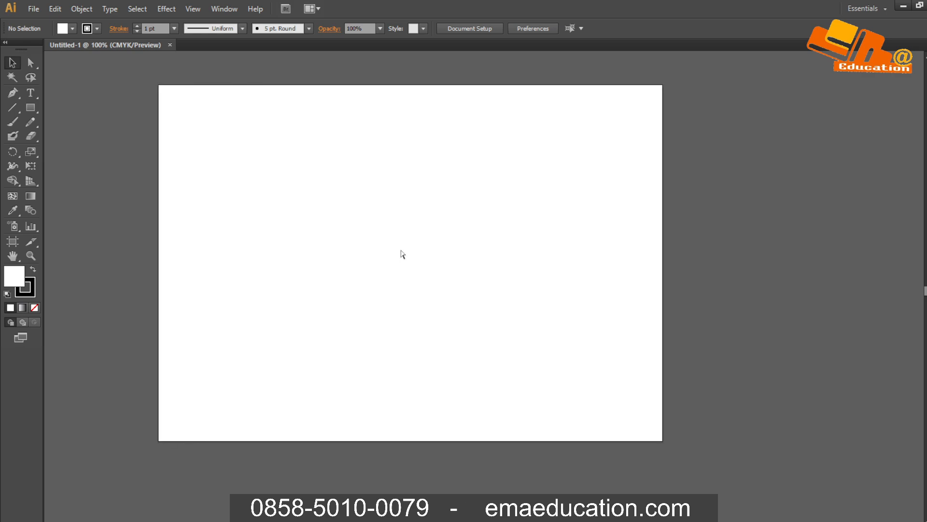
scroll(402, 254, left, 9)
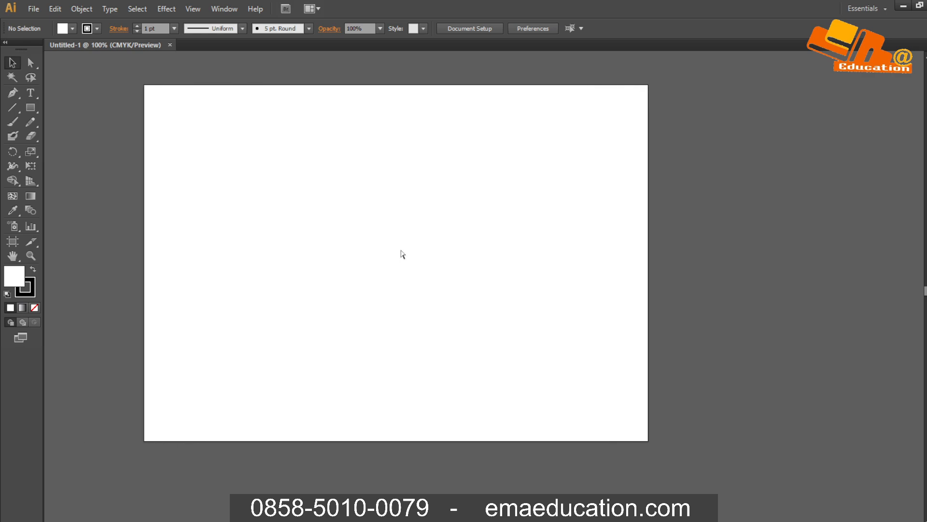
scroll(403, 254, right, 11)
scroll(402, 254, left, 11)
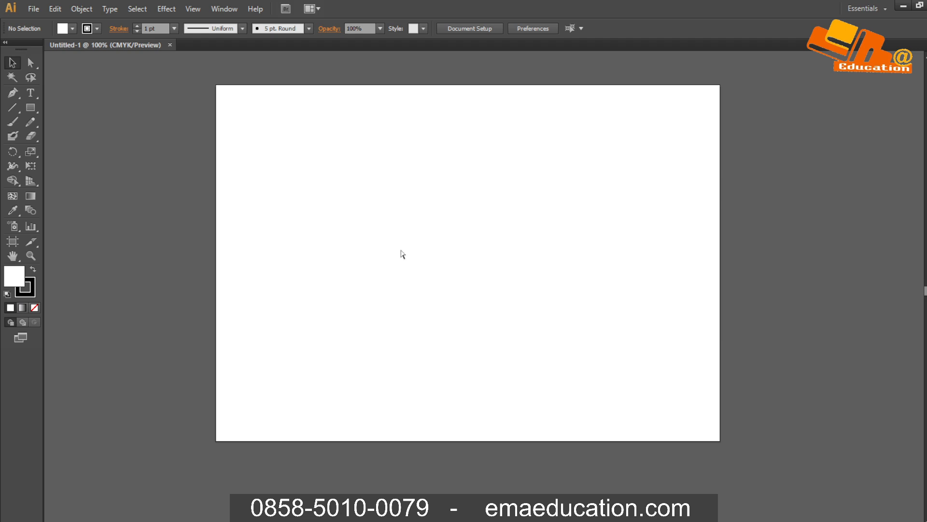
Zoom in on the blank artboard to 300%, return to actual size and fit the artboard to the window.
key(ctrl+equal)
key(ctrl+equal)
key(ctrl+equal)
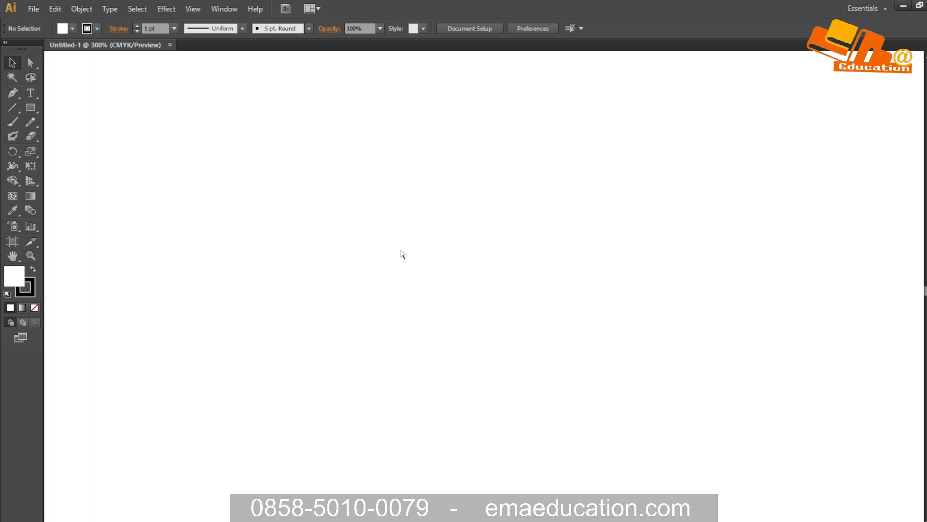
key(ctrl+1)
key(ctrl+0)
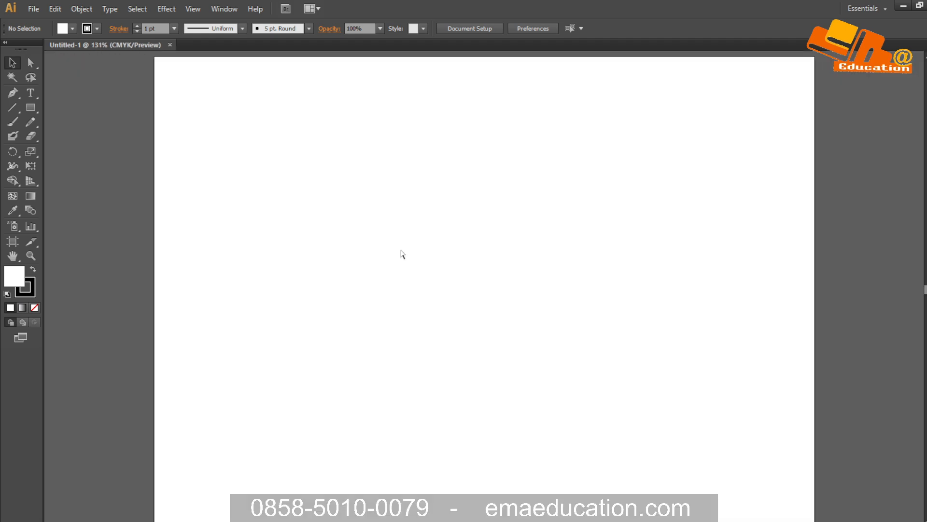
Check the circle instructions in ChatGPT, and draw a perfect circle about 402 pt in diameter near the middle of the Illustrator artboard.
key(alt+Tab)
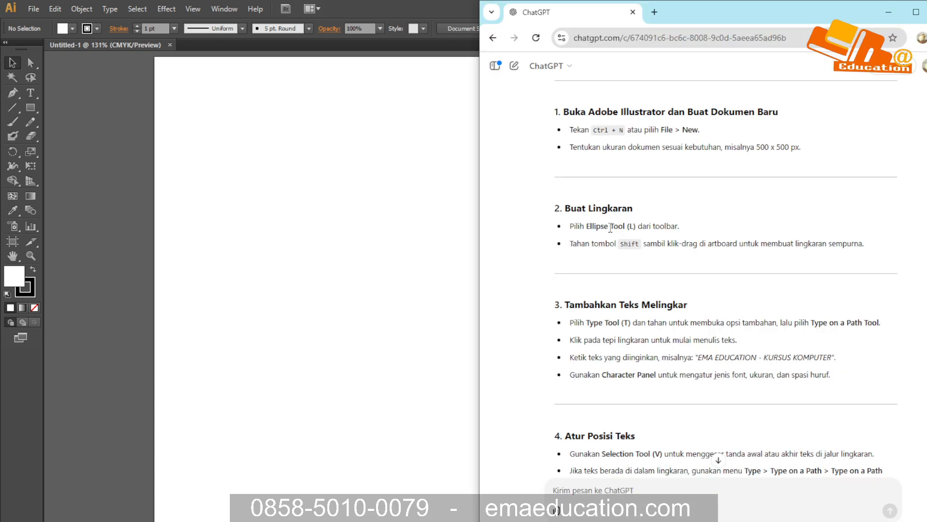
scroll(609, 207, down, 2)
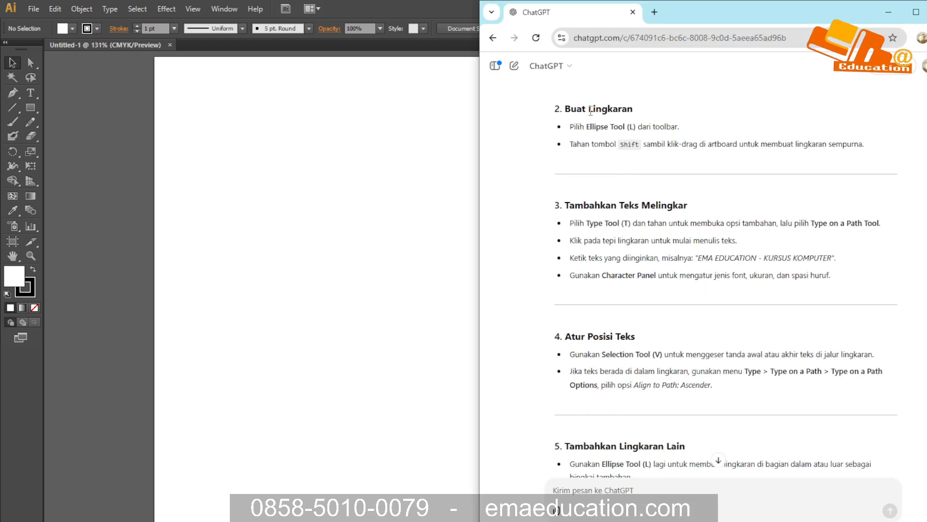
click(386, 230)
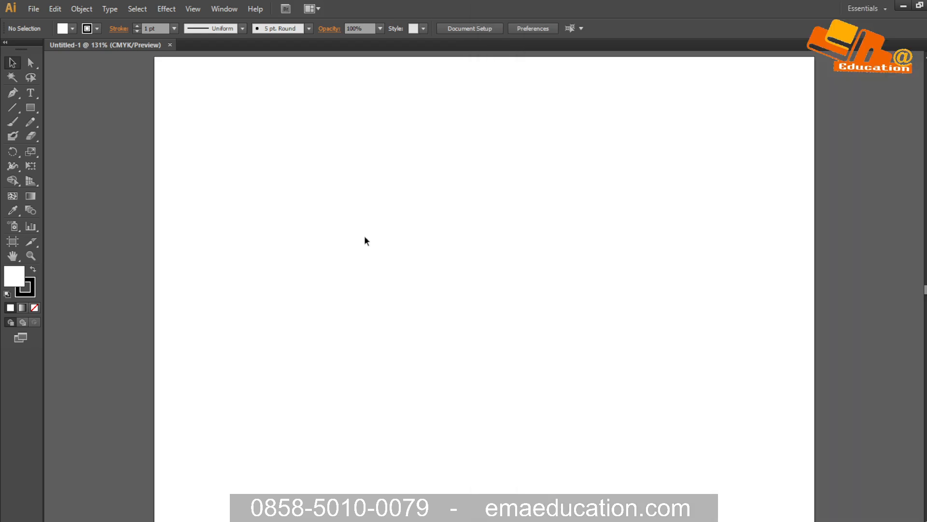
drag(27, 109, 86, 136)
drag(344, 165, 659, 427)
click(12, 63)
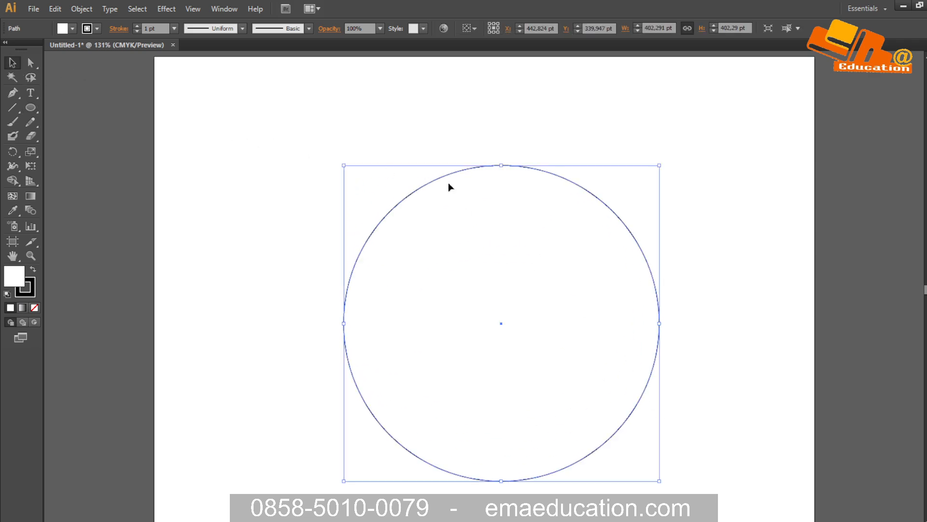
drag(429, 181, 409, 156)
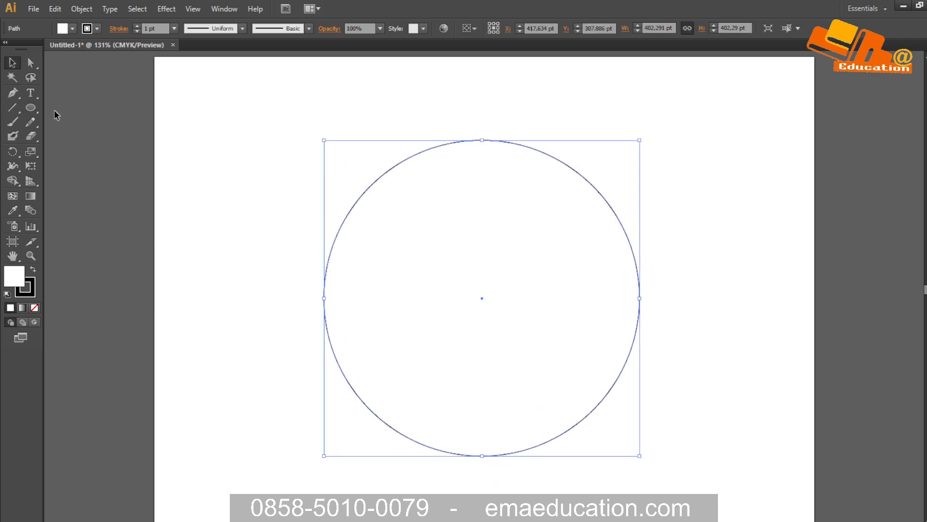
click(31, 109)
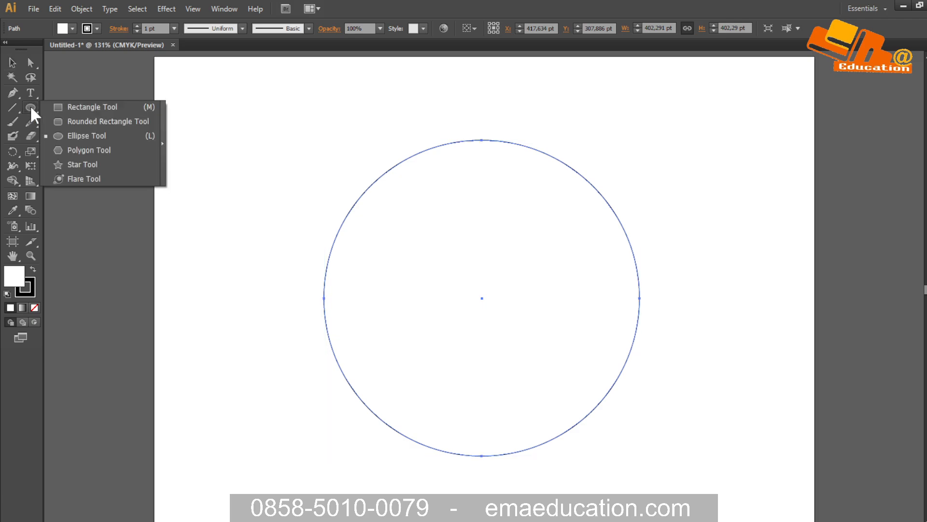
click(13, 63)
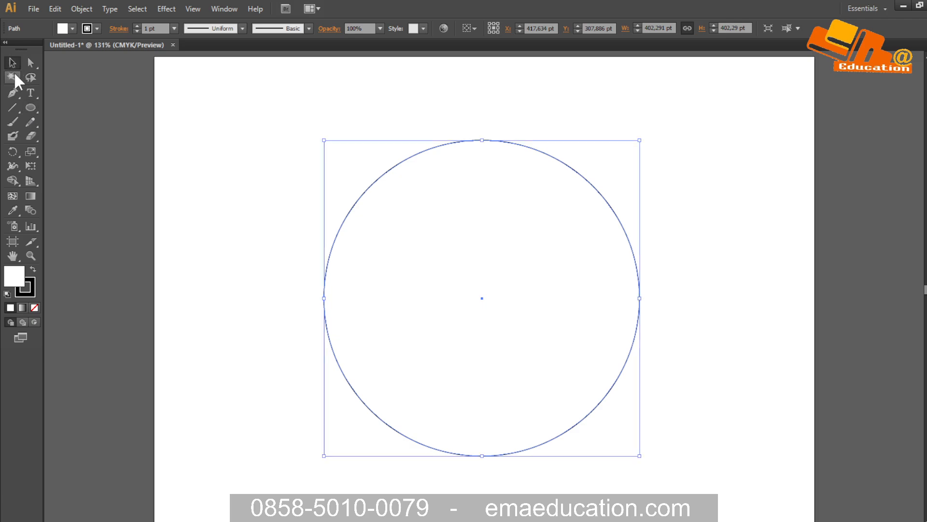
Set the circle's fill to the turquoise colour #30EFCA.
double_click(18, 285)
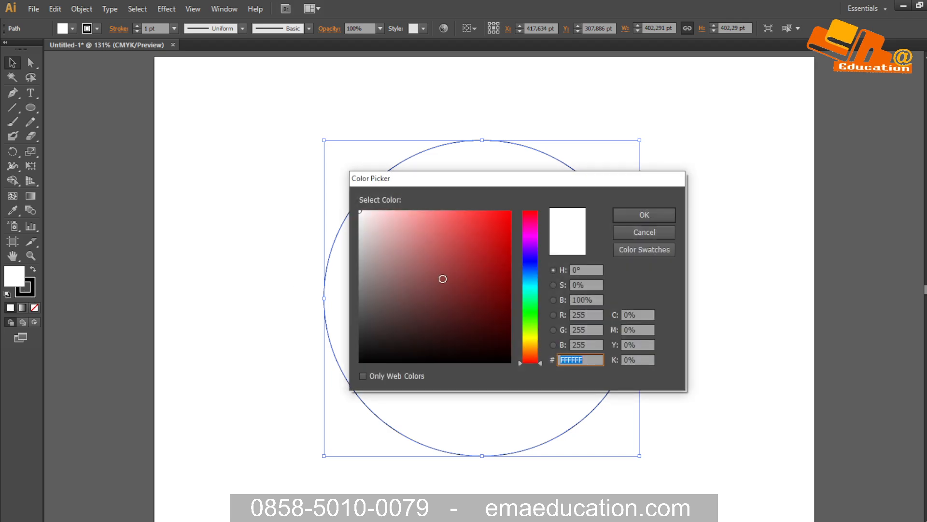
drag(526, 232, 537, 208)
drag(486, 232, 500, 227)
drag(526, 270, 479, 220)
drag(534, 263, 534, 290)
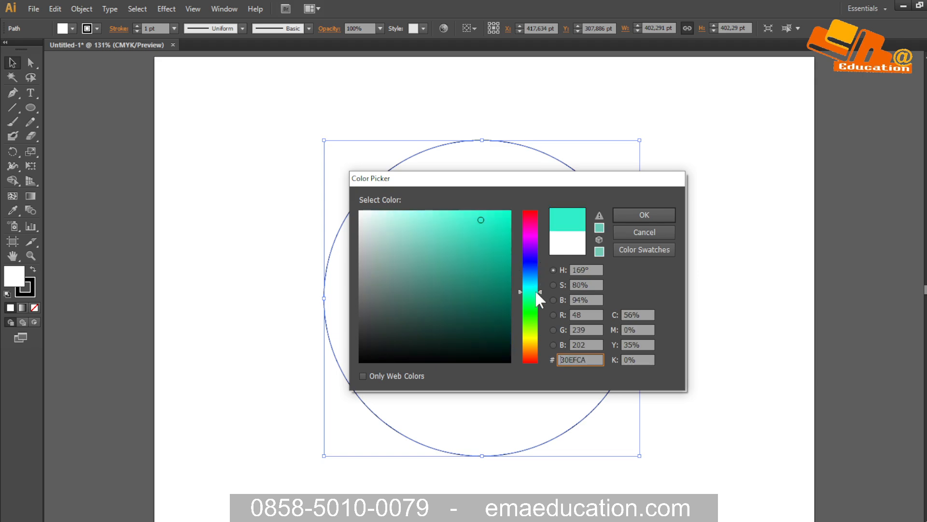
click(633, 214)
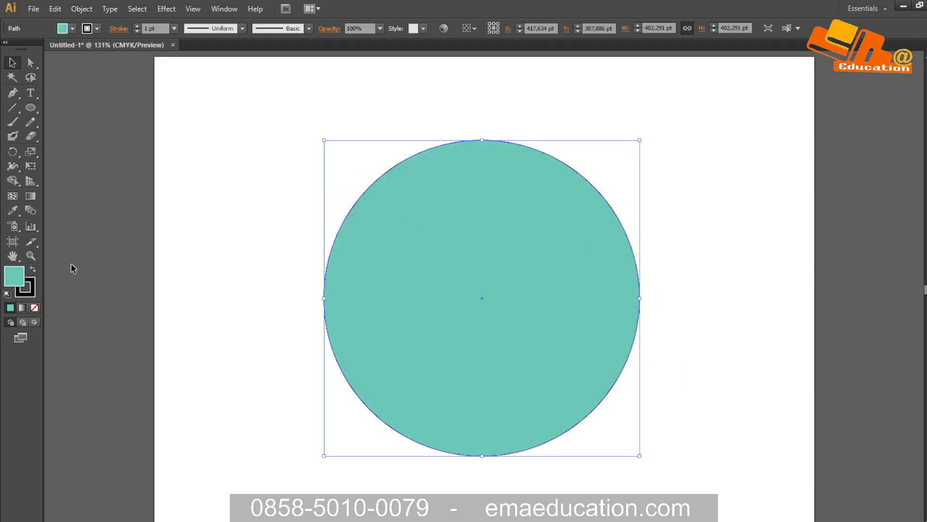
Set the circle's stroke to the blue colour #002FF7.
click(31, 286)
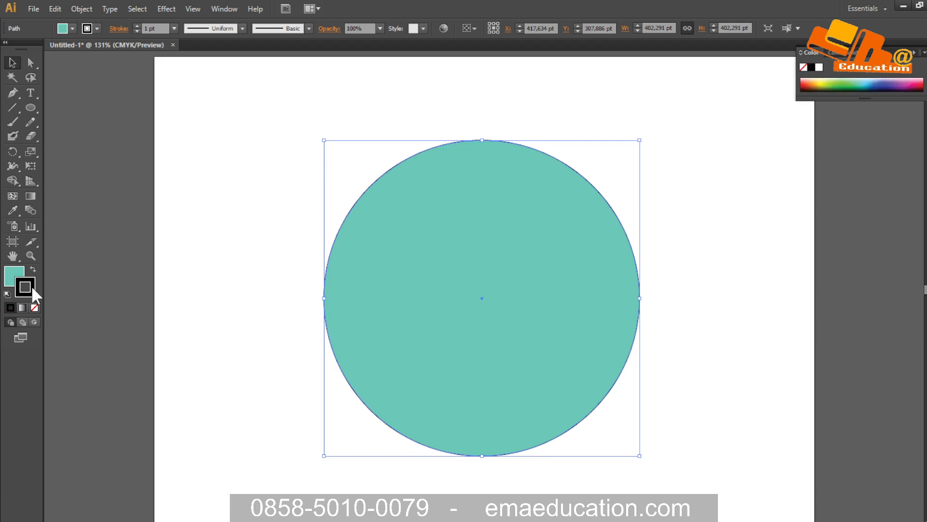
double_click(30, 290)
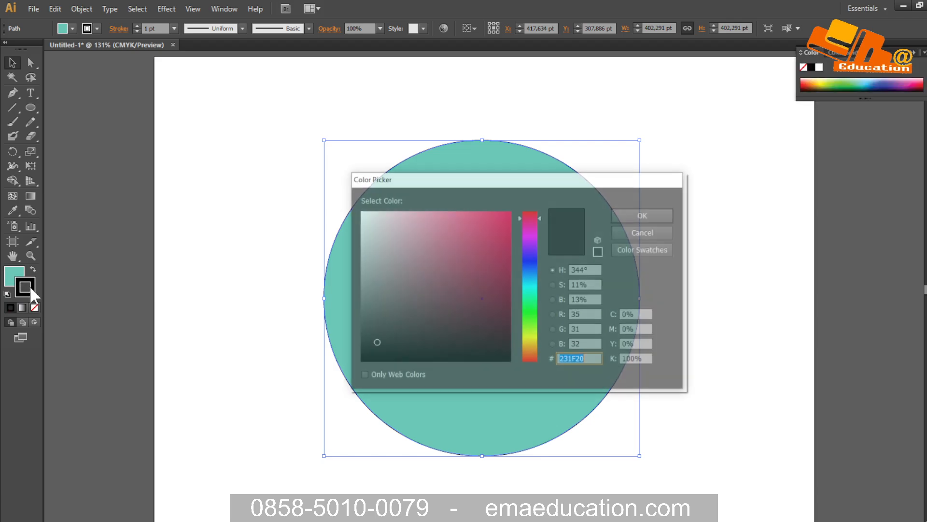
click(529, 266)
mouse_move(493, 248)
mouse_down()
mouse_move(570, 217)
mouse_move(505, 218)
mouse_up()
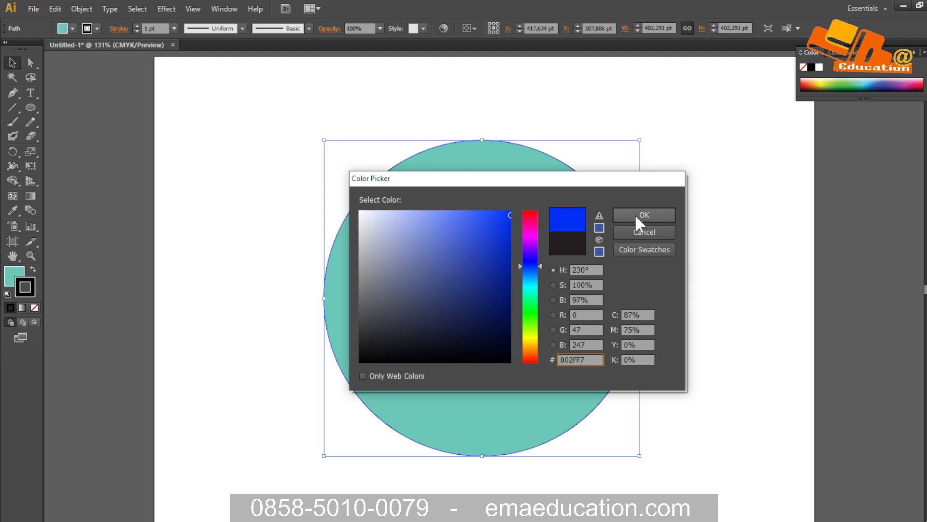
click(633, 216)
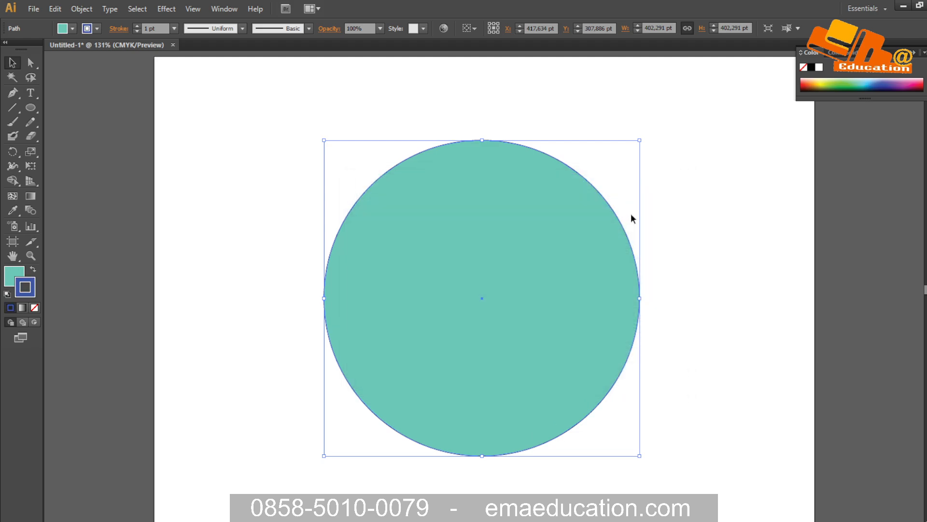
Increase the circle's stroke weight to 16 pt and deselect it.
click(136, 26)
click(136, 25)
click(137, 26)
click(137, 26)
click(137, 25)
click(157, 176)
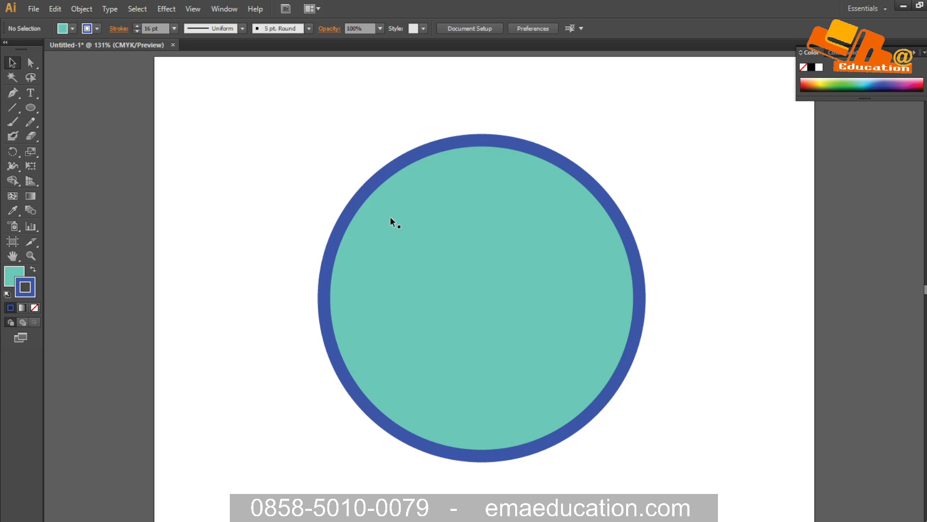
Check the circular text instructions in ChatGPT, and add "EMA EDUCATION" along the circle's upper-left edge in Illustrator with the Type on a Path Tool.
key(alt+Tab)
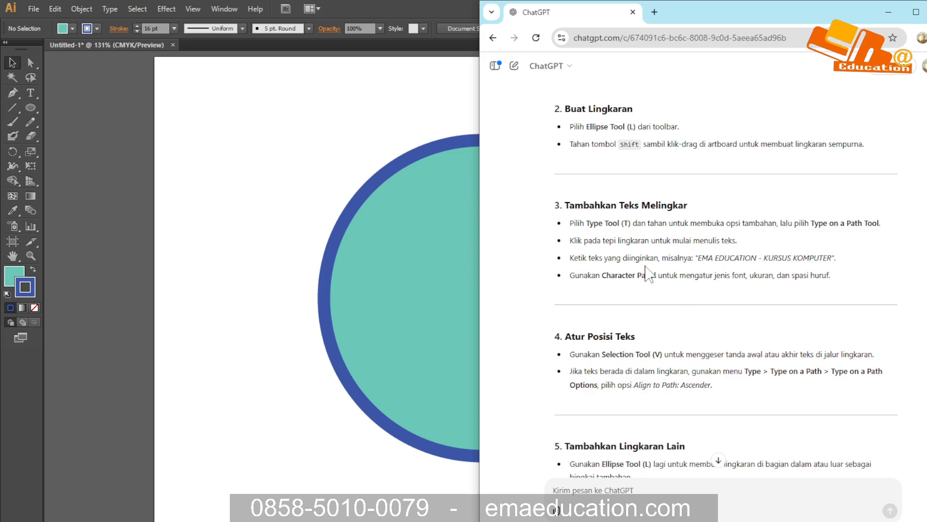
scroll(756, 261, down, 2)
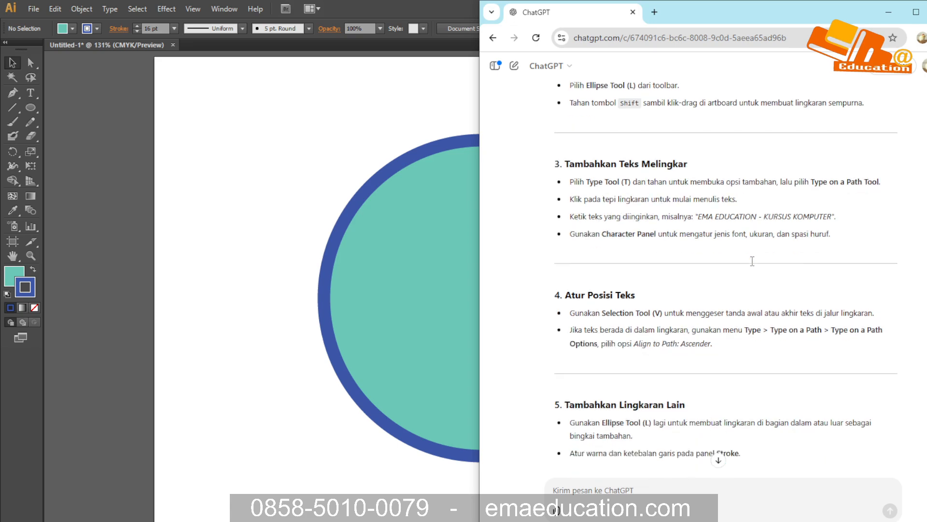
click(332, 137)
click(30, 92)
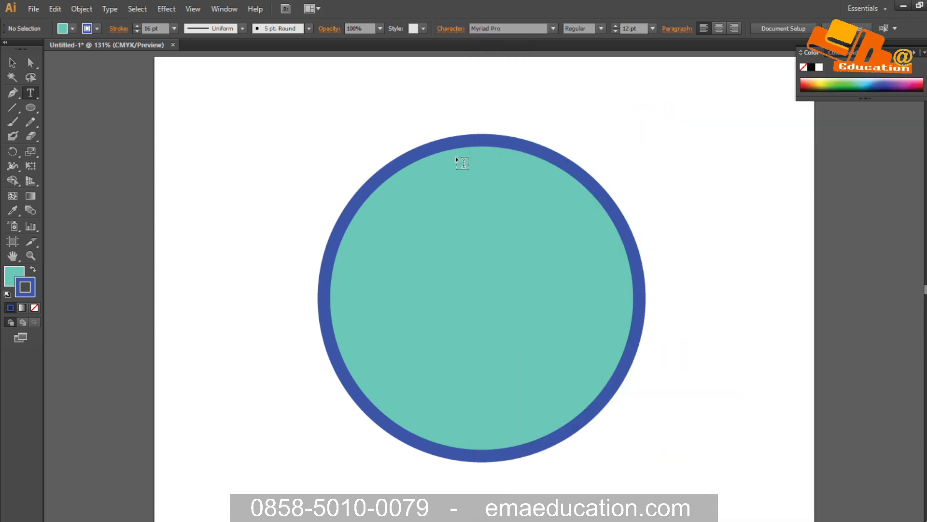
click(30, 93)
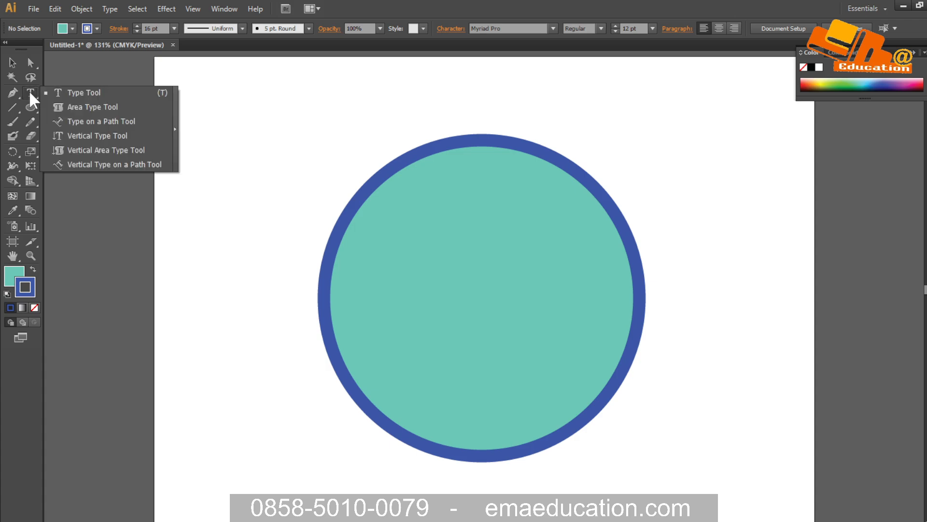
click(96, 121)
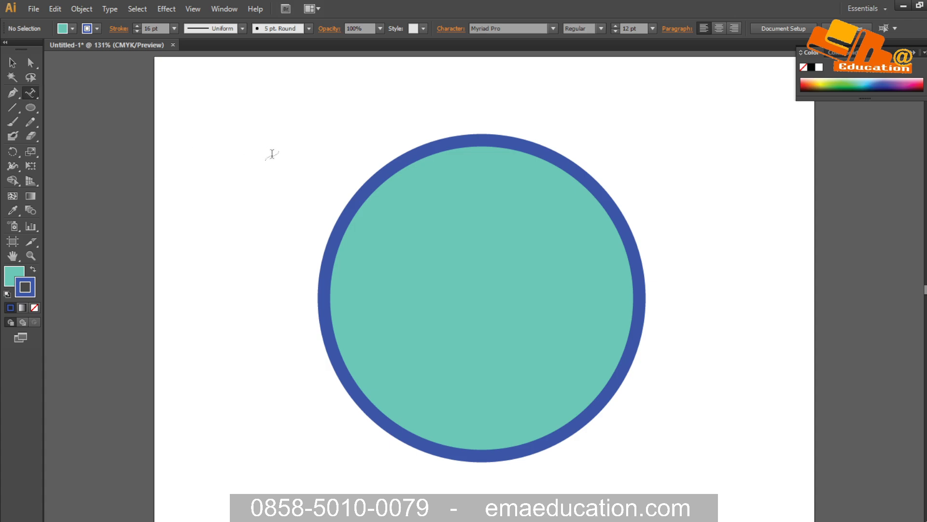
click(363, 198)
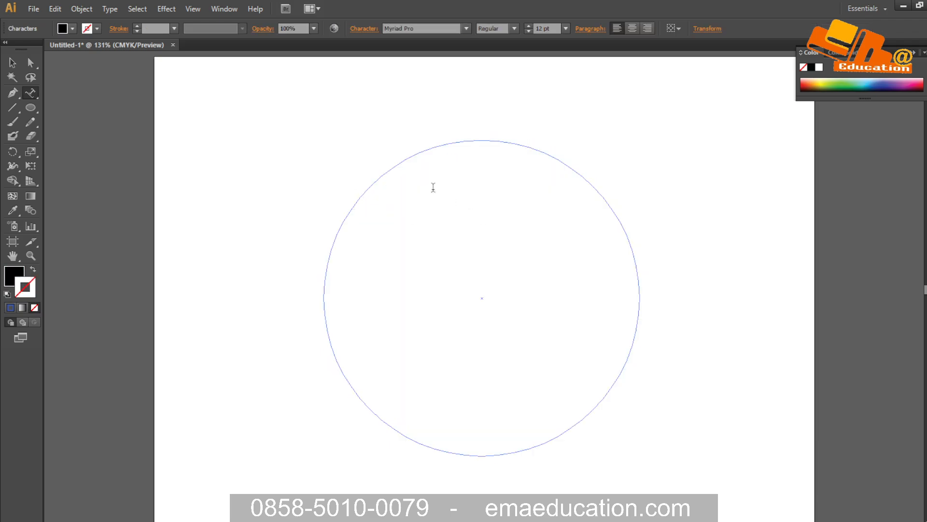
text(EMA EDUCATION)
click(12, 63)
click(214, 148)
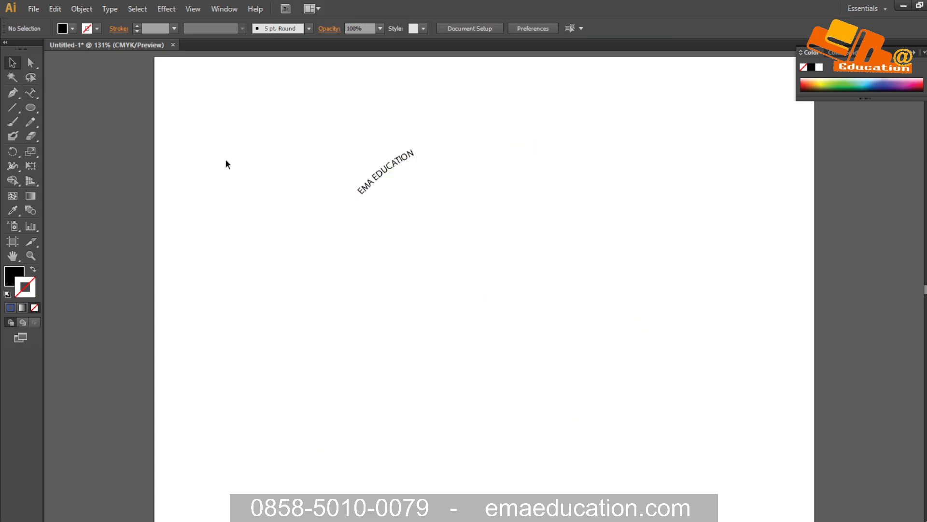
Undo the circle's move and the EMA EDUCATION text typed along its upper-left edge.
click(403, 166)
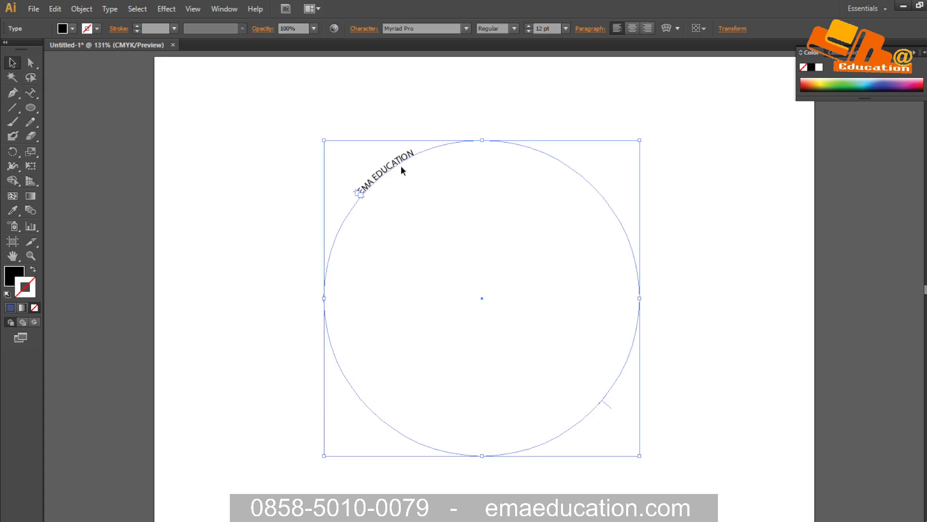
drag(396, 164, 437, 161)
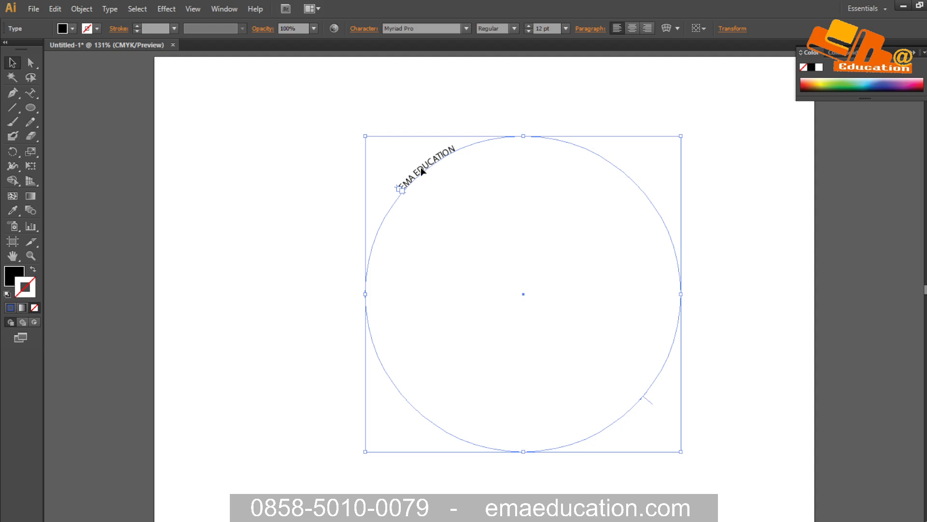
key(ctrl+z)
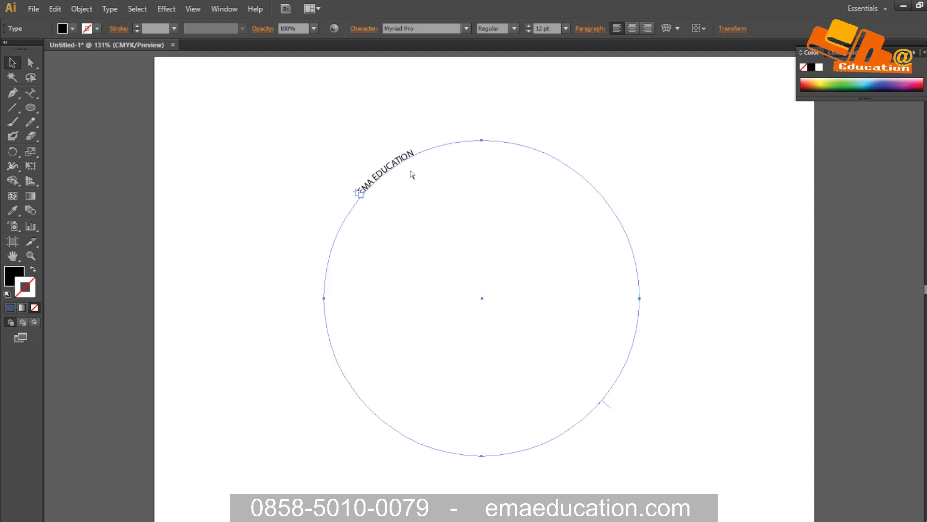
key(ctrl+z)
key(ctrl+z)
key(ctrl+z)
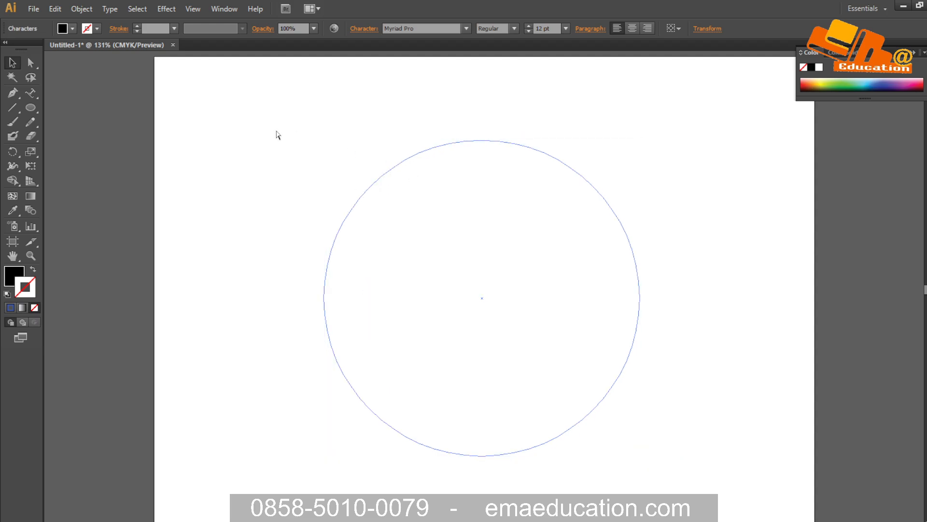
Add "EMA EDUCATION" along the circle's edge with the Type on a Path Tool, starting at the circle's topmost point.
click(31, 93)
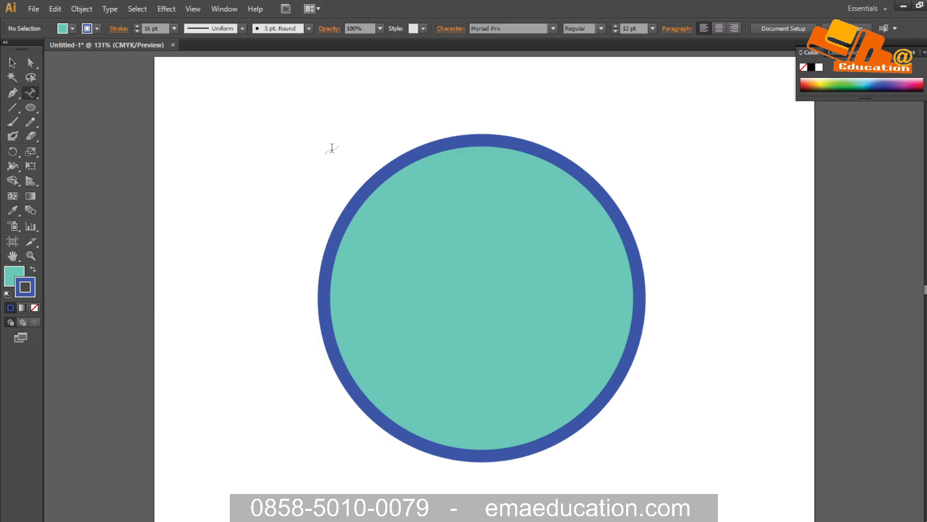
click(482, 139)
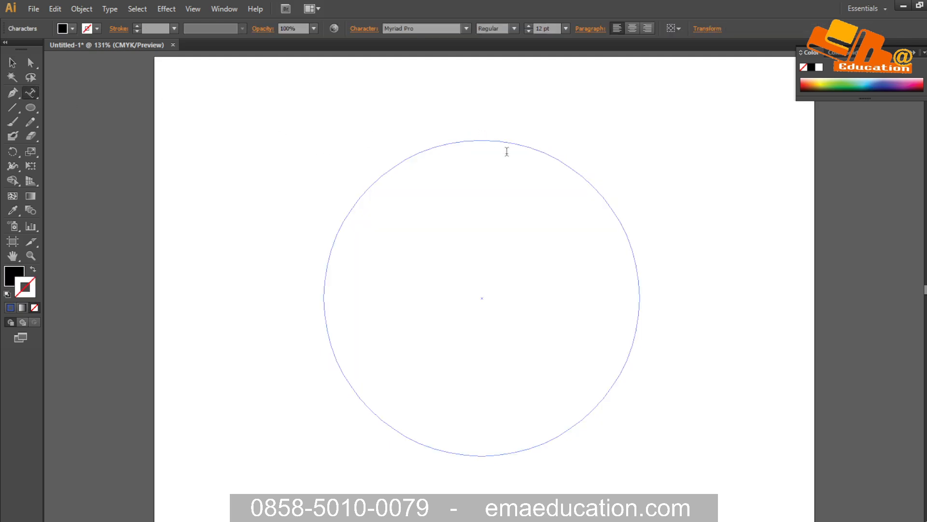
text(EMA EDUCA)
key(BackSpace)
key(BackSpace)
text(CATIOPN)
click(13, 63)
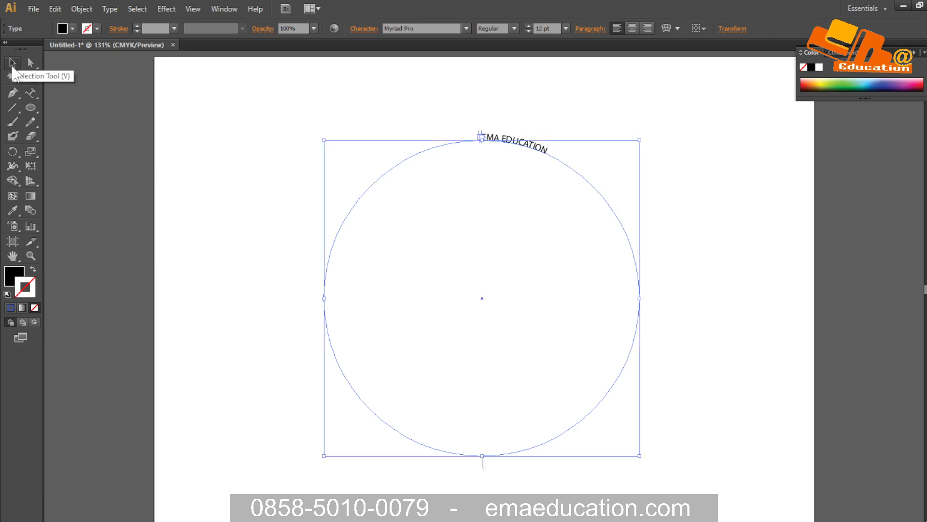
Increase the path text's font size to 28 pt.
click(529, 25)
click(528, 26)
click(529, 25)
click(529, 26)
click(529, 25)
click(529, 26)
click(529, 25)
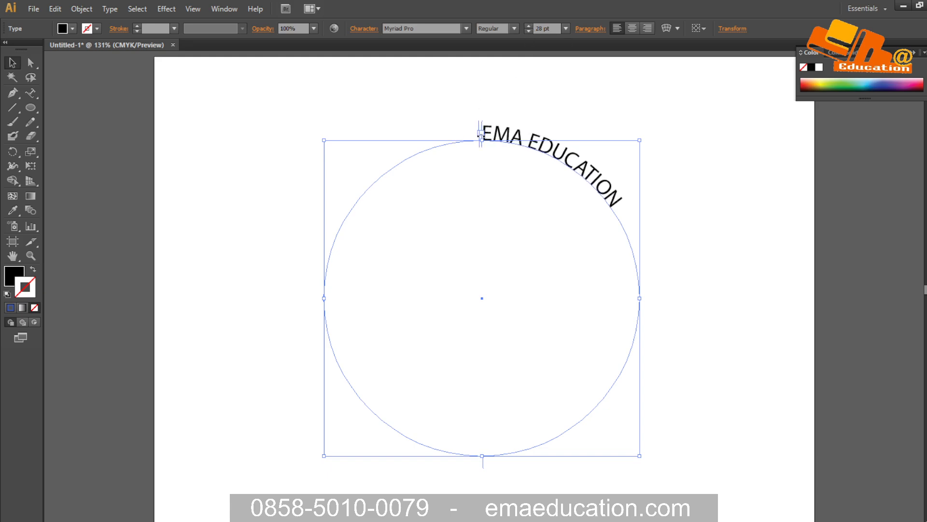
Slide the text's start bracket counterclockwise along the path to the circle's upper-left part and deselect the text.
drag(479, 135, 352, 186)
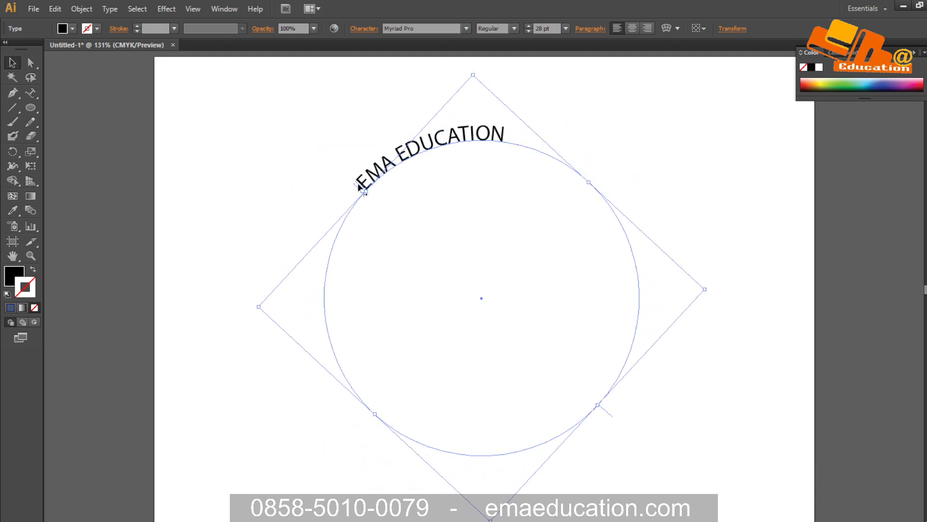
drag(360, 192, 357, 205)
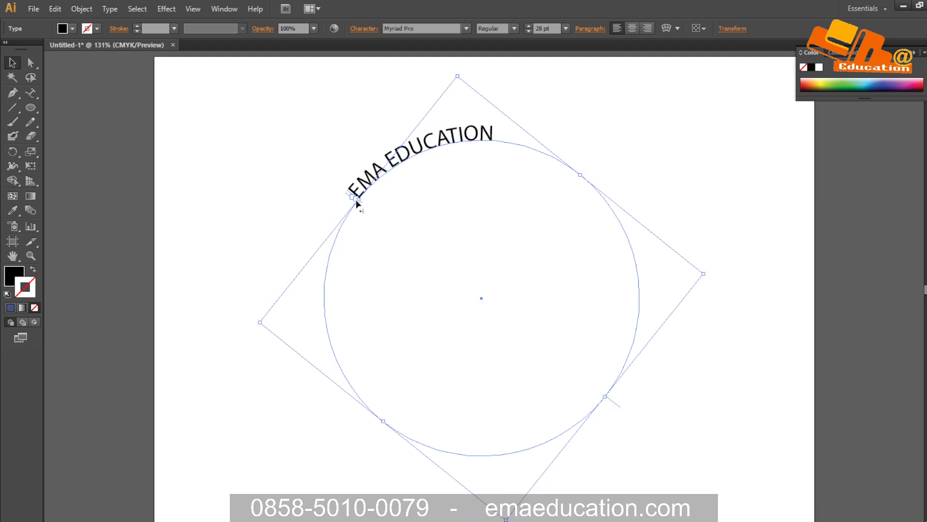
key(t)
click(356, 200)
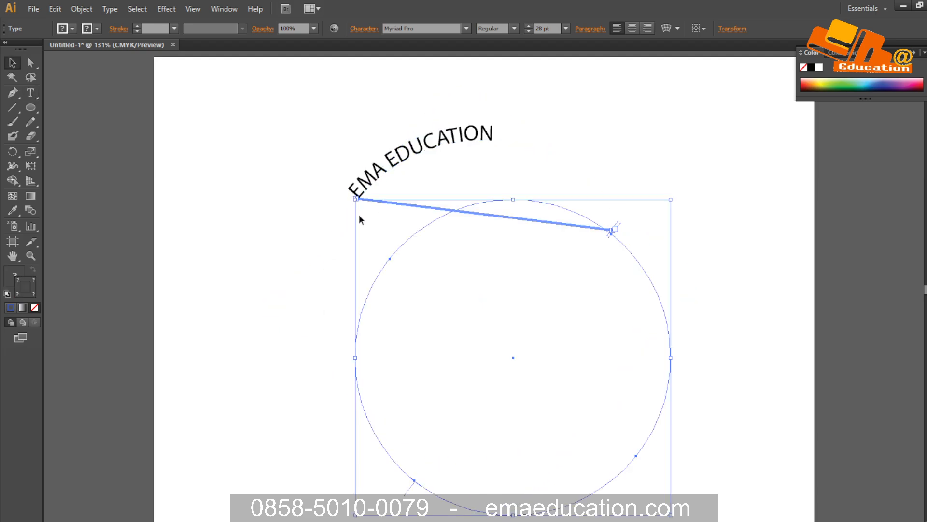
click(214, 170)
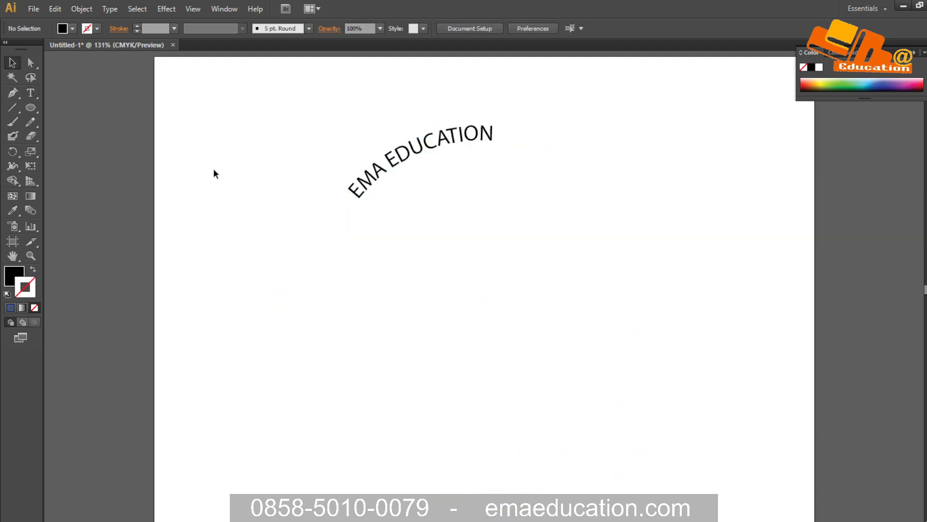
Check ChatGPT's instructions for adjusting the circular text's font, size and position, and return to Illustrator.
click(433, 155)
double_click(386, 168)
key(Escape)
click(349, 155)
click(386, 171)
click(253, 130)
key(alt+Tab)
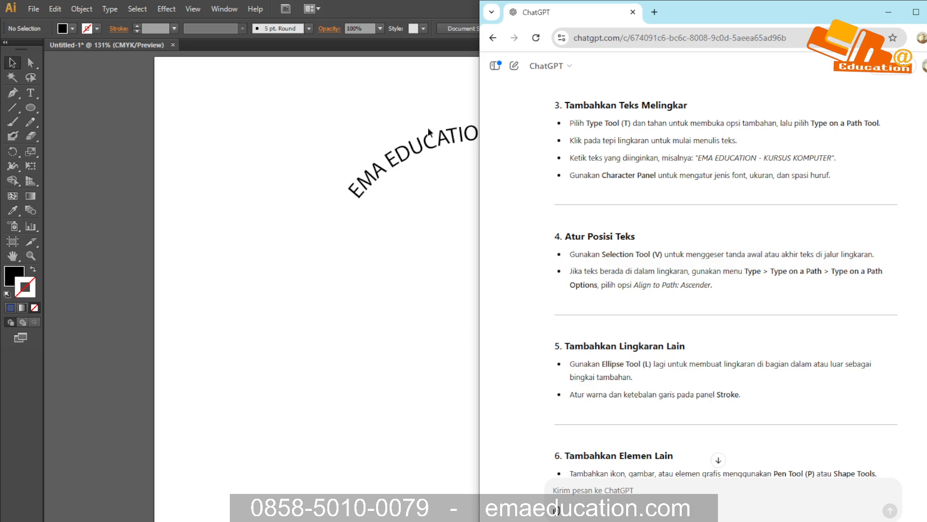
click(372, 126)
Try the OCR A Extended and Parchment fonts on the EMA EDUCATION text, and undo both font changes.
click(412, 157)
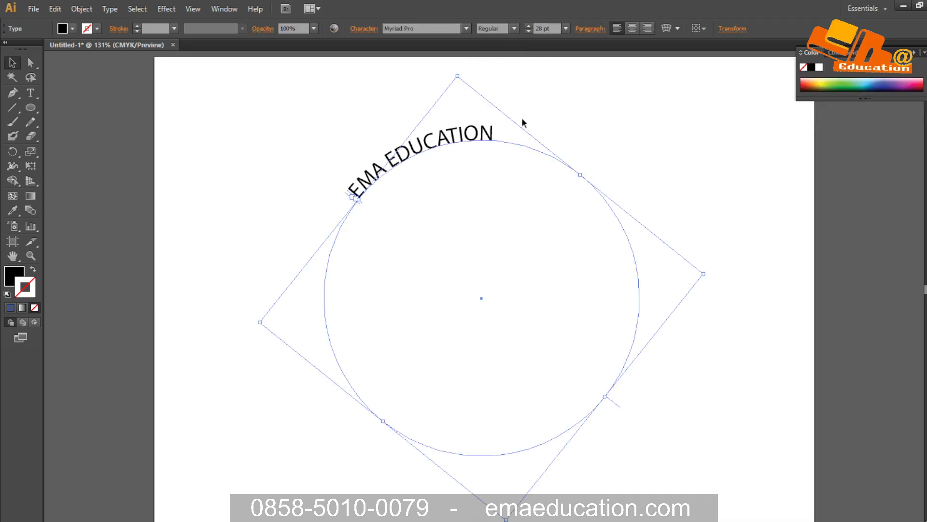
click(465, 29)
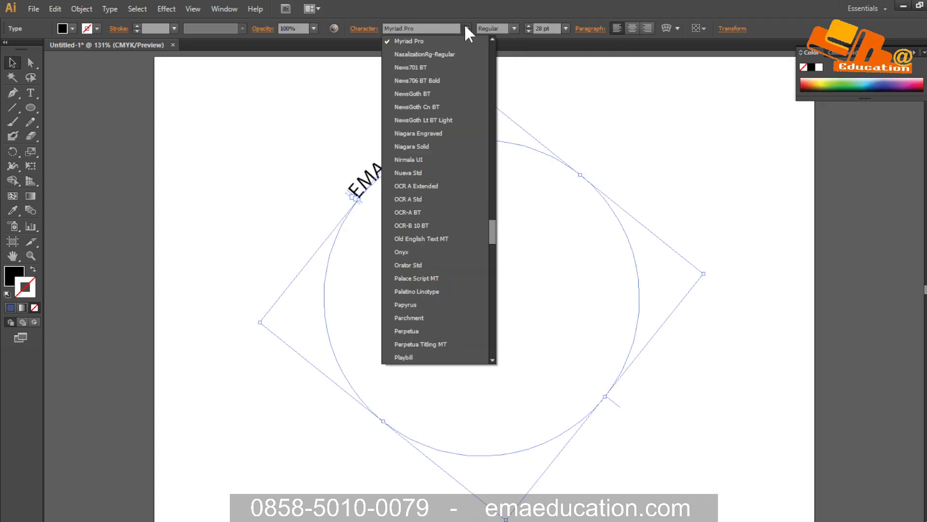
click(440, 186)
click(467, 29)
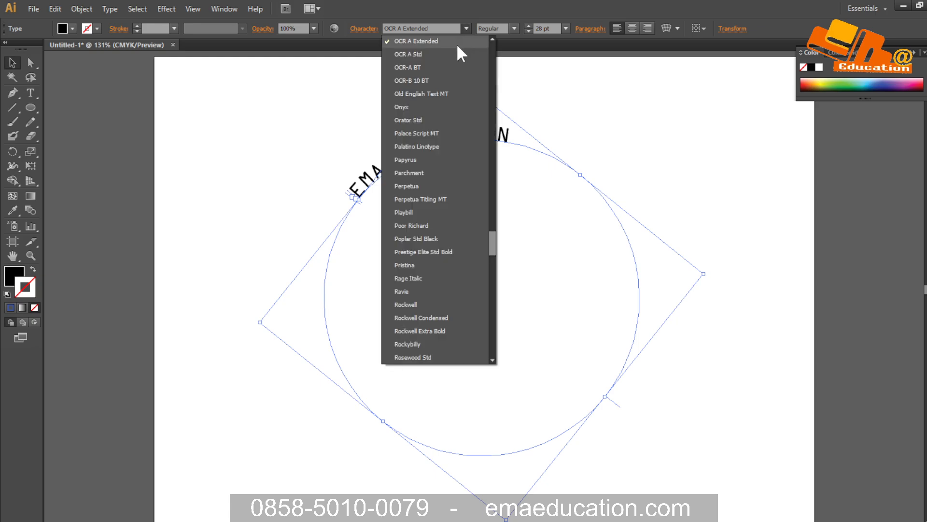
click(424, 173)
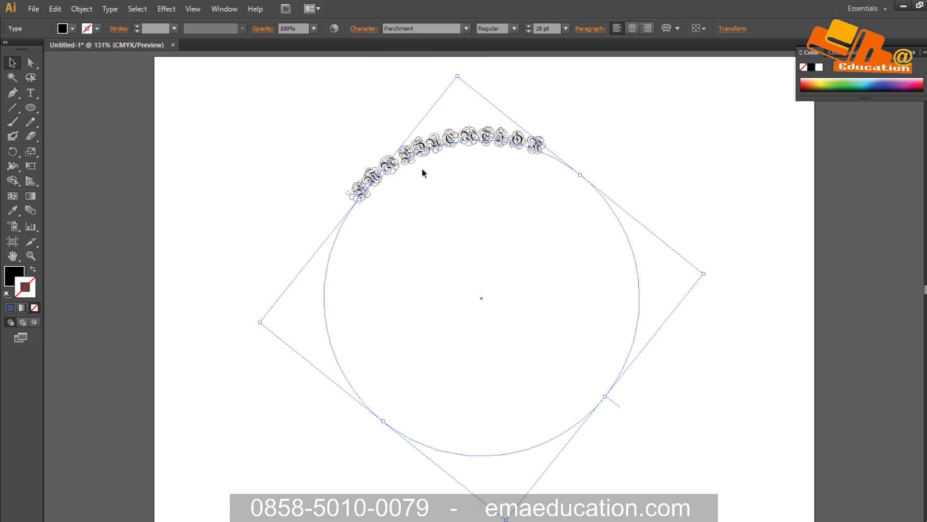
click(679, 132)
key(ctrl+z)
key(ctrl+z)
Increase the EMA EDUCATION text's font size to 71 pt.
click(461, 135)
click(676, 126)
click(459, 140)
click(528, 26)
click(528, 26)
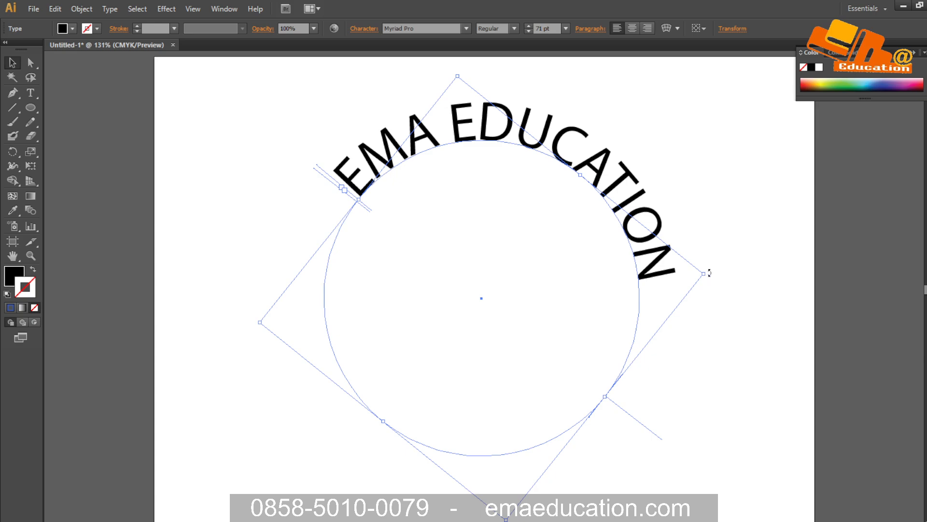
Rotate the path text counterclockwise so that EMA EDUCATION arches evenly over the circle's top.
drag(709, 270, 682, 207)
click(683, 294)
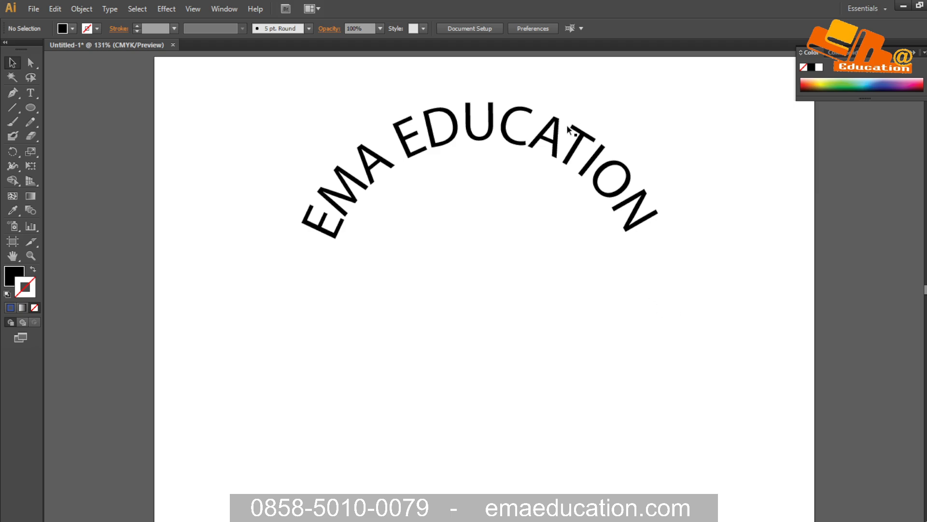
click(553, 155)
Bring up ChatGPT's instructions and place the Illustrator window beside them, with the circular text fully in view.
key(alt+Tab)
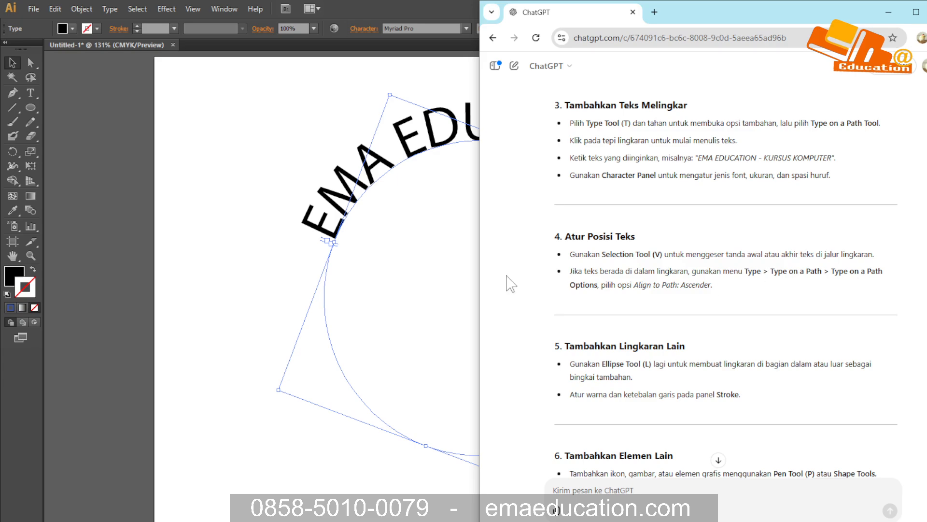
click(259, 93)
drag(368, 5, 1, 161)
click(150, 109)
drag(368, 251, 157, 246)
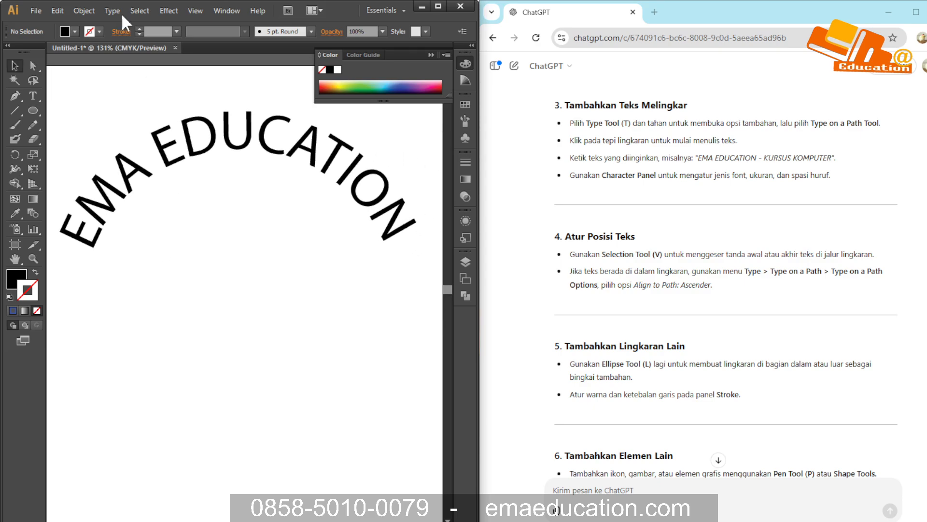
Apply the Rainbow effect to the EMA EDUCATION text in Type on a Path Options.
click(195, 141)
click(112, 10)
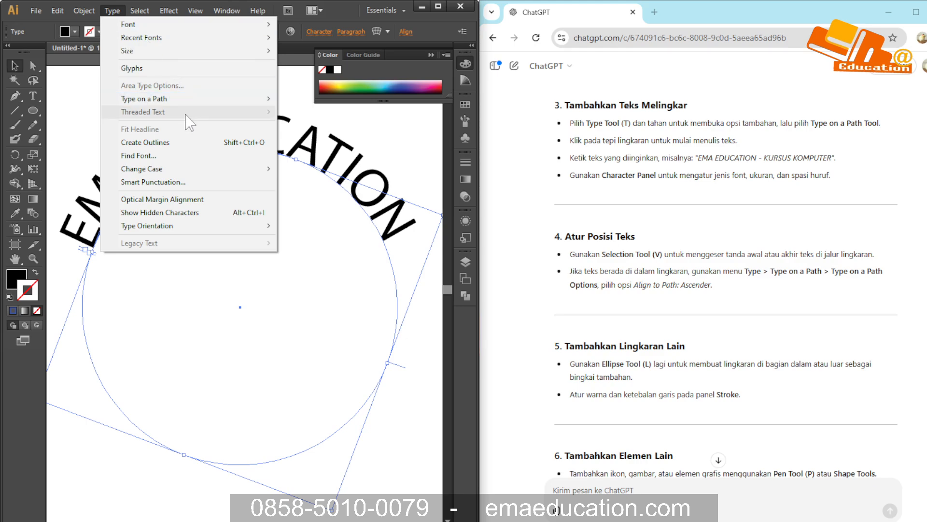
mouse_move(191, 99)
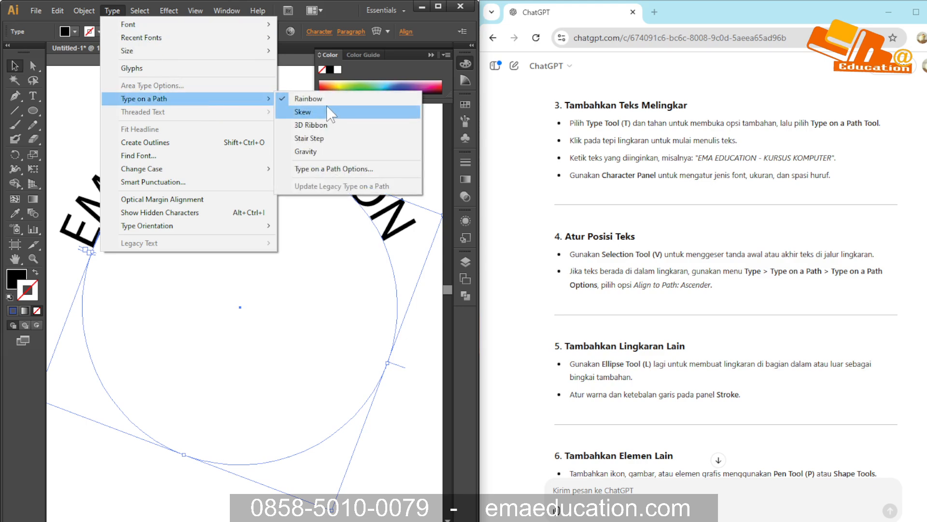
click(323, 169)
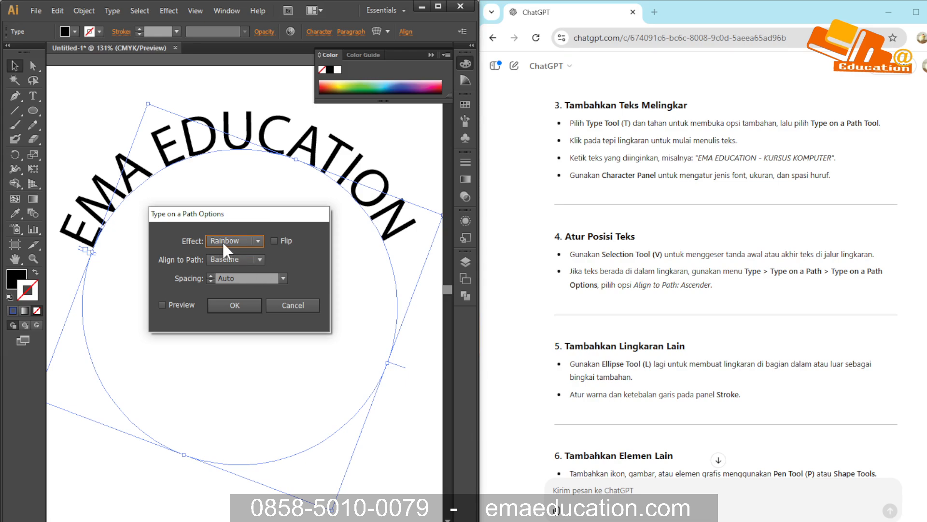
click(250, 241)
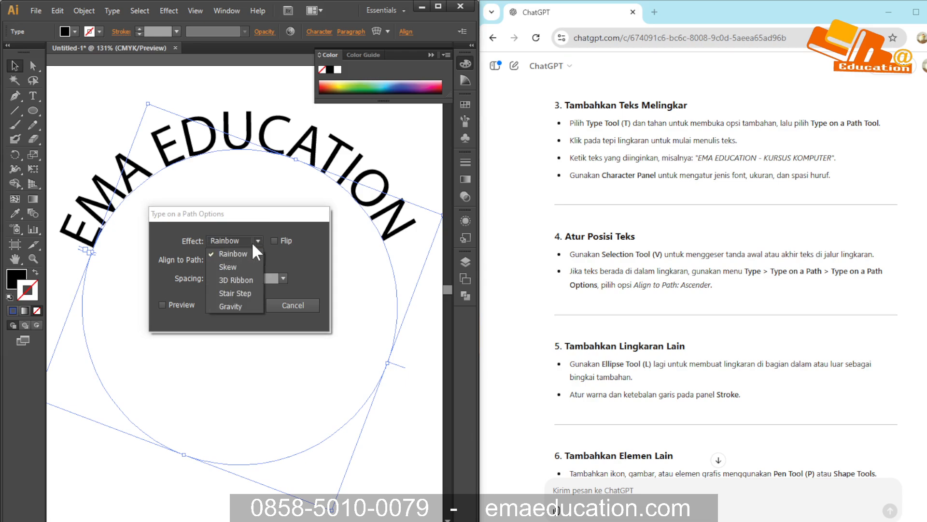
click(242, 252)
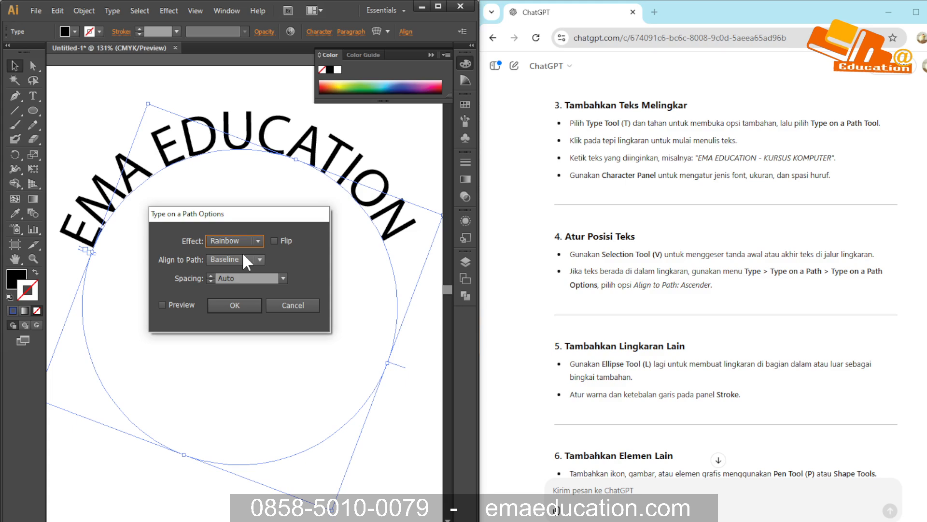
click(231, 304)
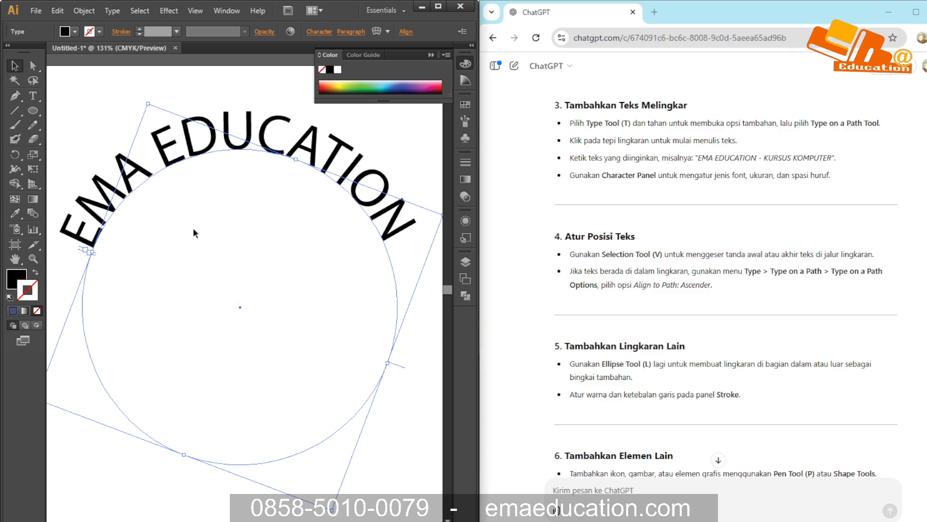
Try the Skew effect on the path text in Type on a Path Options, and undo it.
click(111, 10)
mouse_move(169, 99)
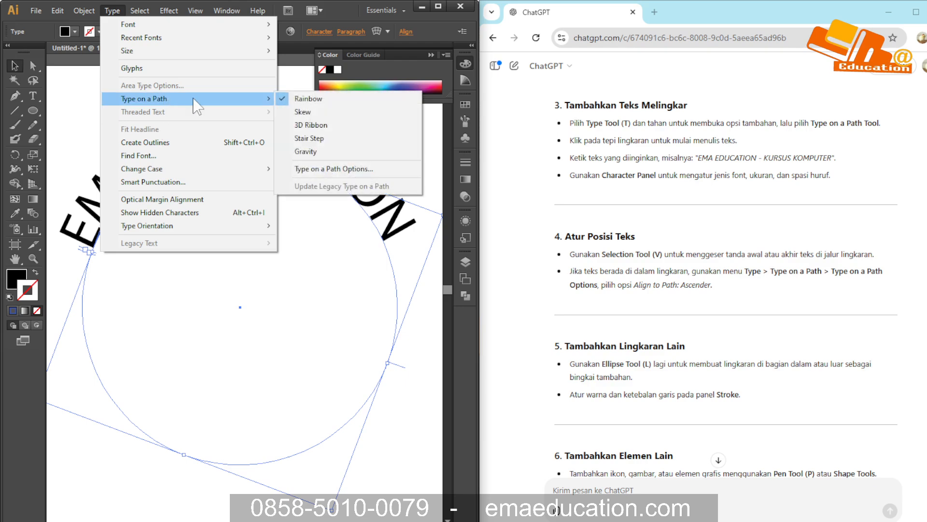
click(333, 169)
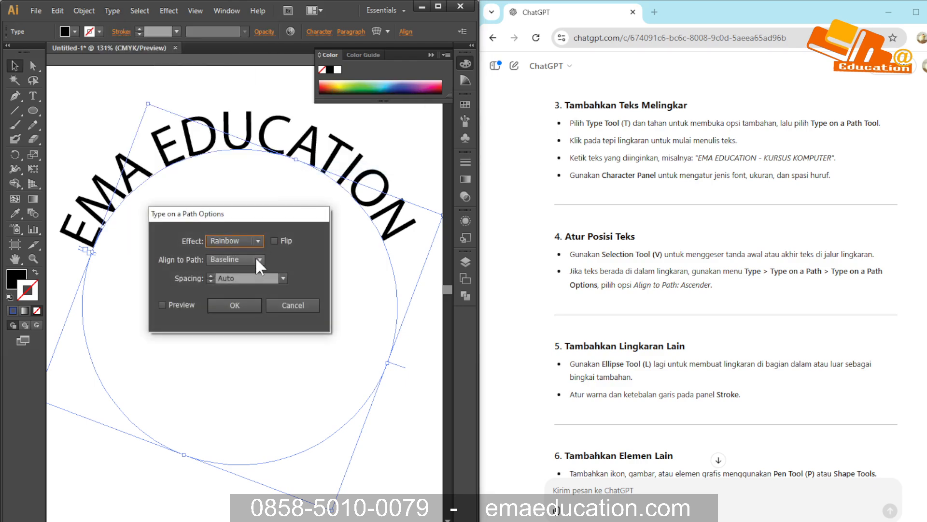
click(232, 256)
click(231, 259)
click(239, 243)
click(236, 266)
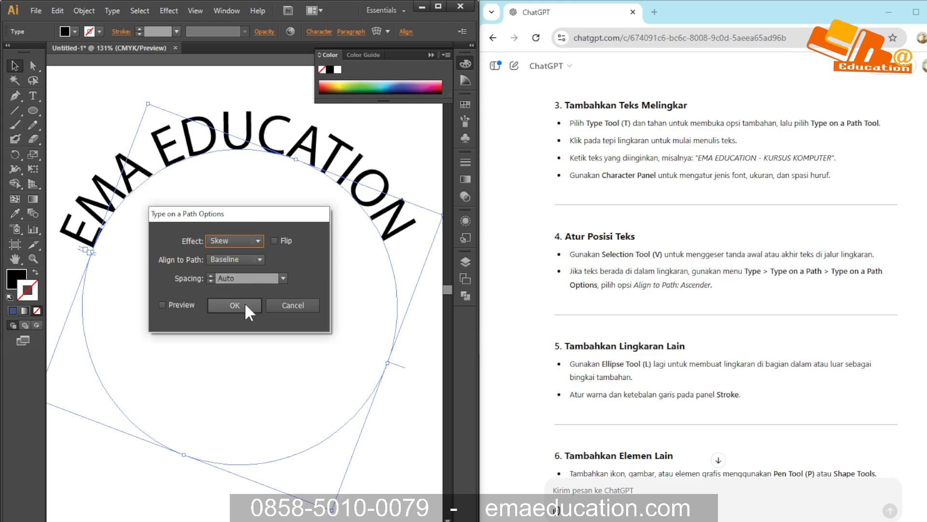
click(241, 303)
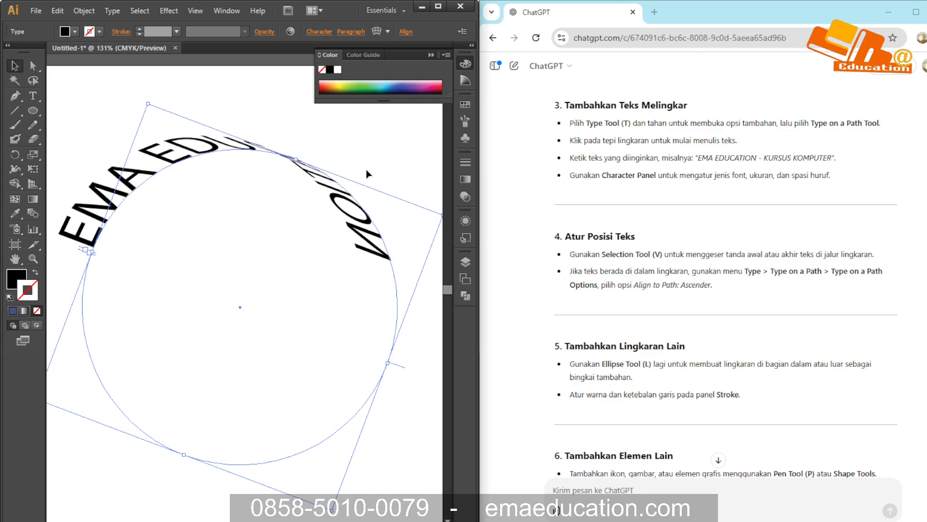
key(ctrl+z)
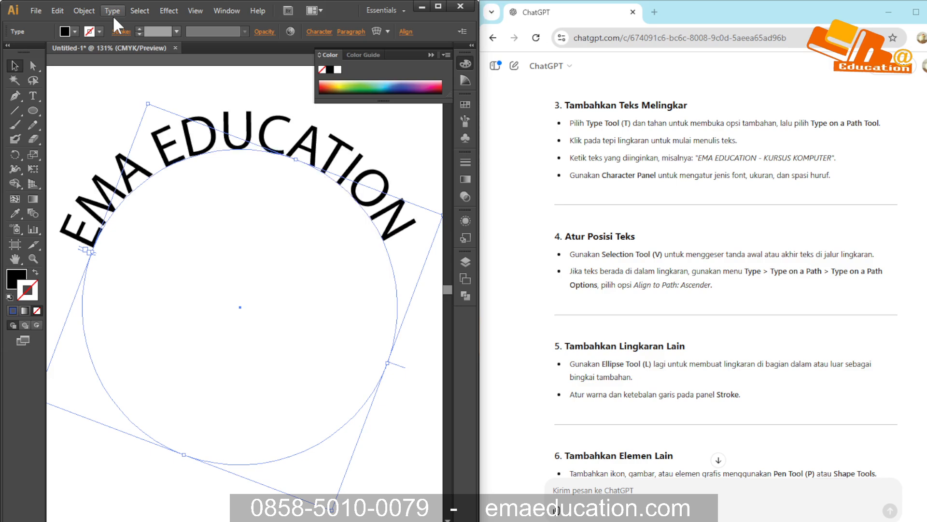
Try the 3D Ribbon effect on the path text in Type on a Path Options, and undo it.
click(140, 10)
mouse_move(110, 11)
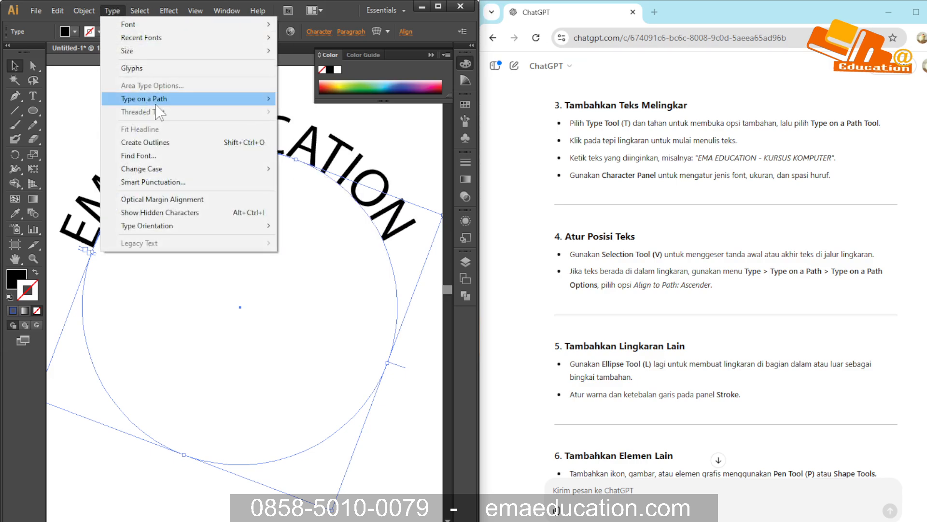
mouse_move(159, 99)
click(333, 168)
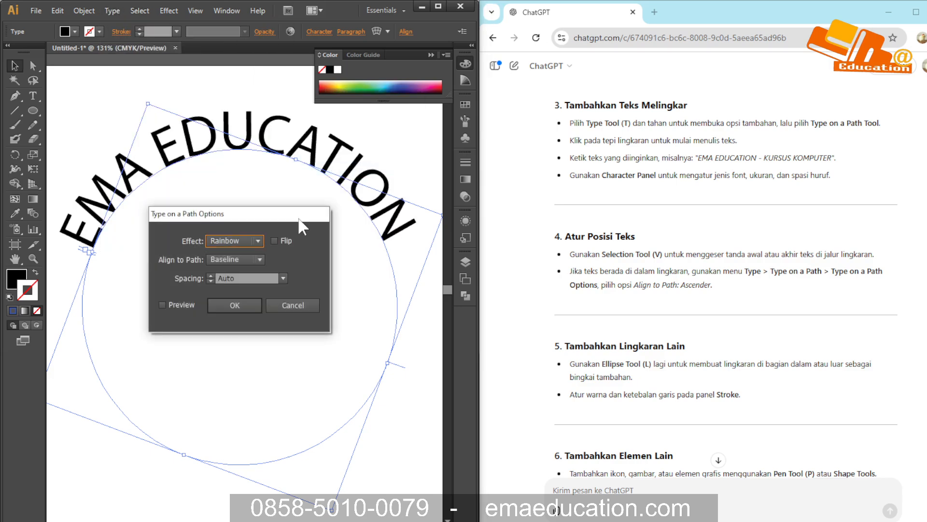
click(256, 240)
click(243, 279)
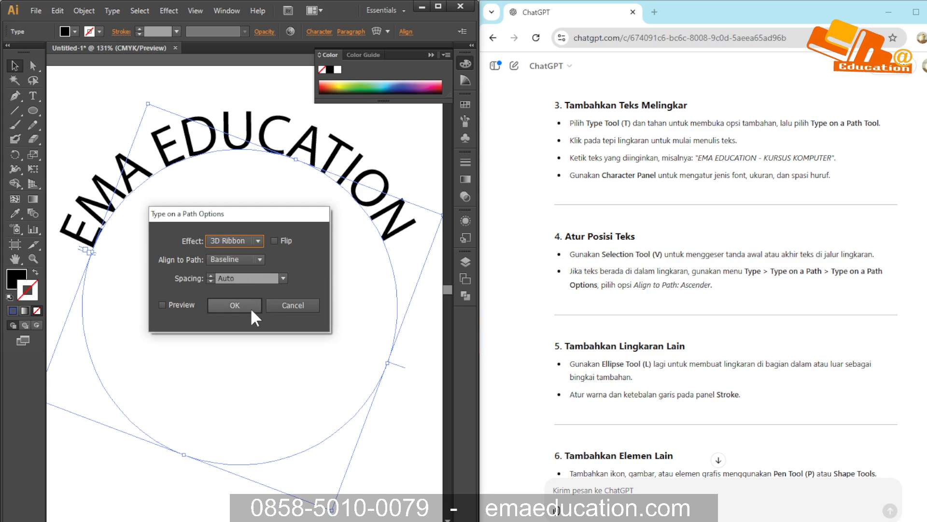
click(250, 307)
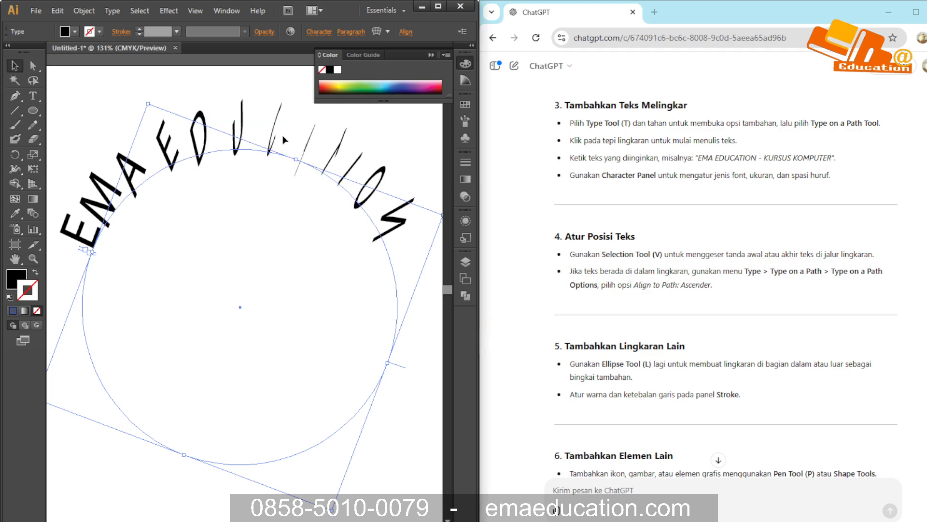
drag(296, 160, 254, 271)
key(ctrl+z)
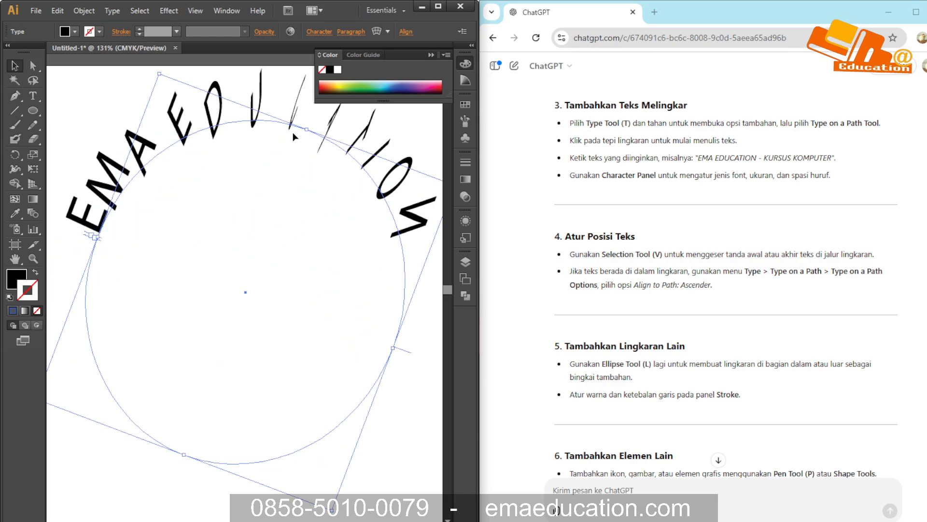
key(ctrl+z)
key(ctrl+z)
key(ctrl+z)
key(ctrl+z)
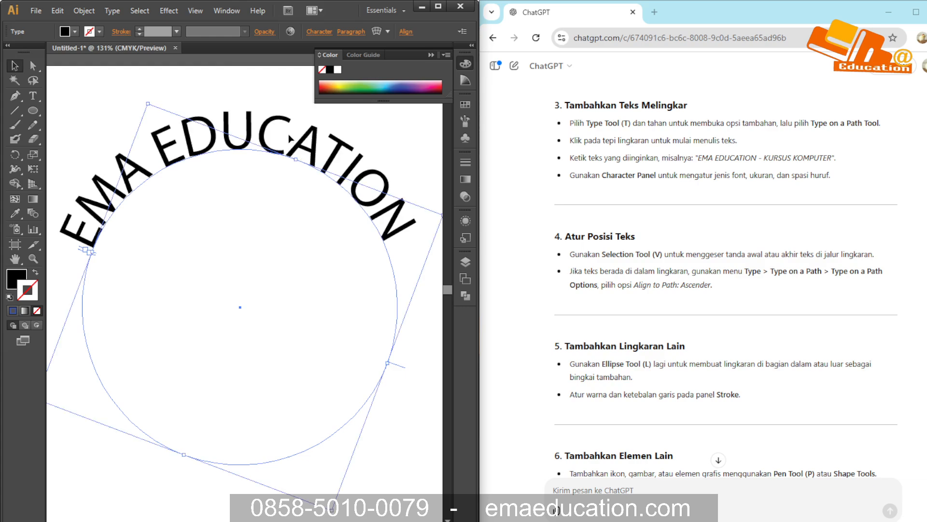
Turn on Flip in Type on a Path Options and rotate the text so it curves along the circle's lower half.
click(119, 10)
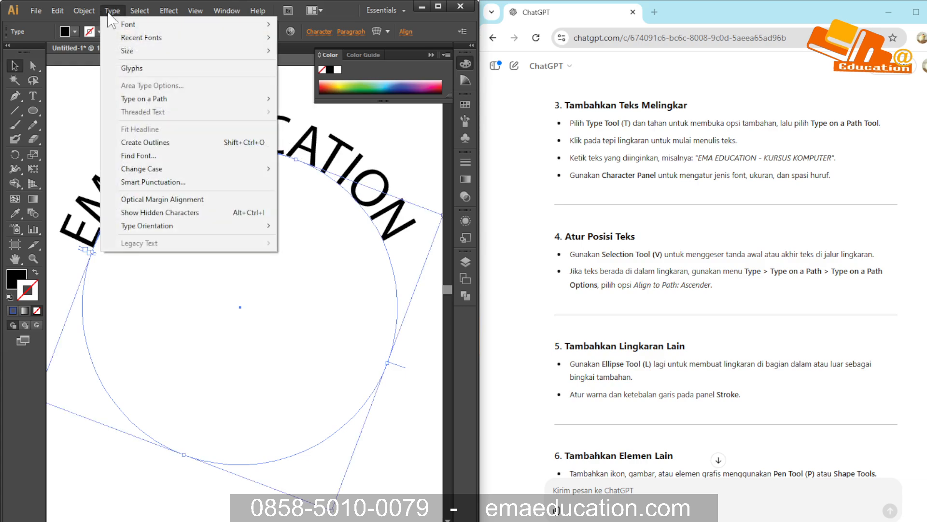
mouse_move(166, 99)
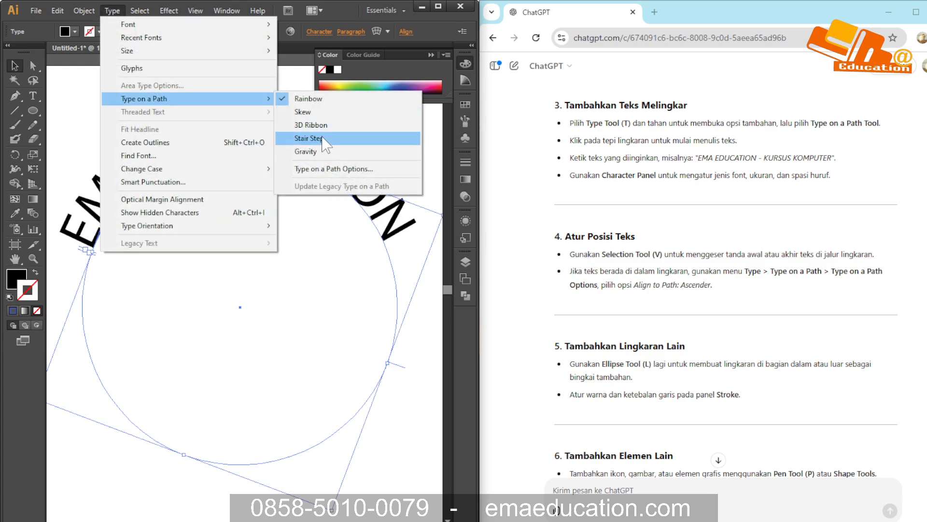
click(323, 170)
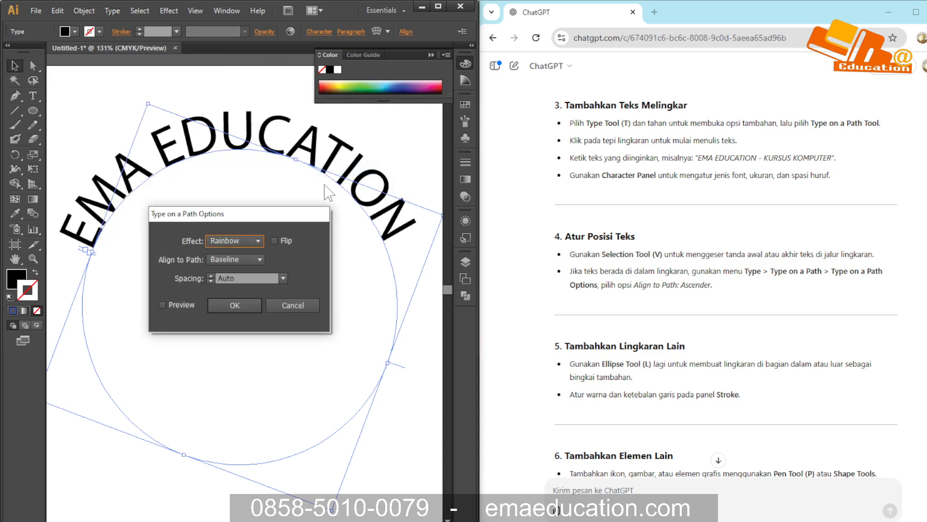
click(273, 240)
click(247, 304)
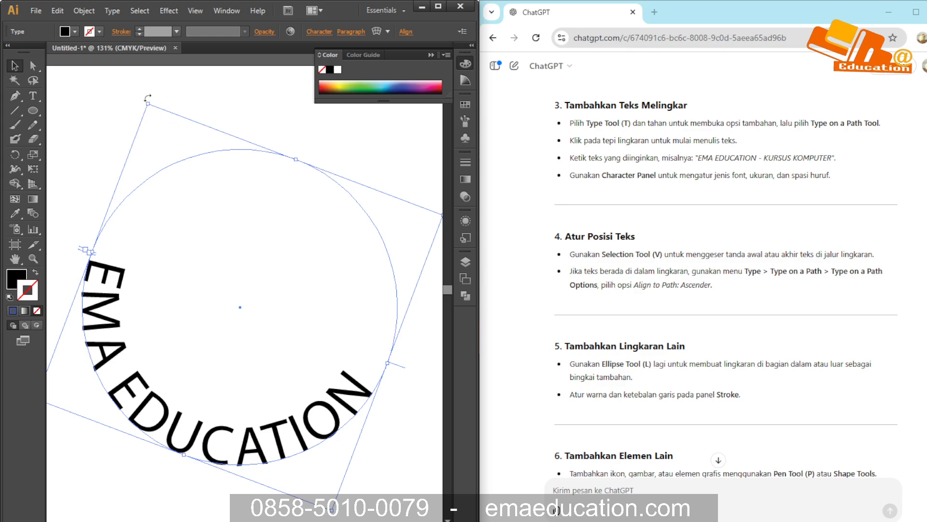
drag(144, 98, 79, 132)
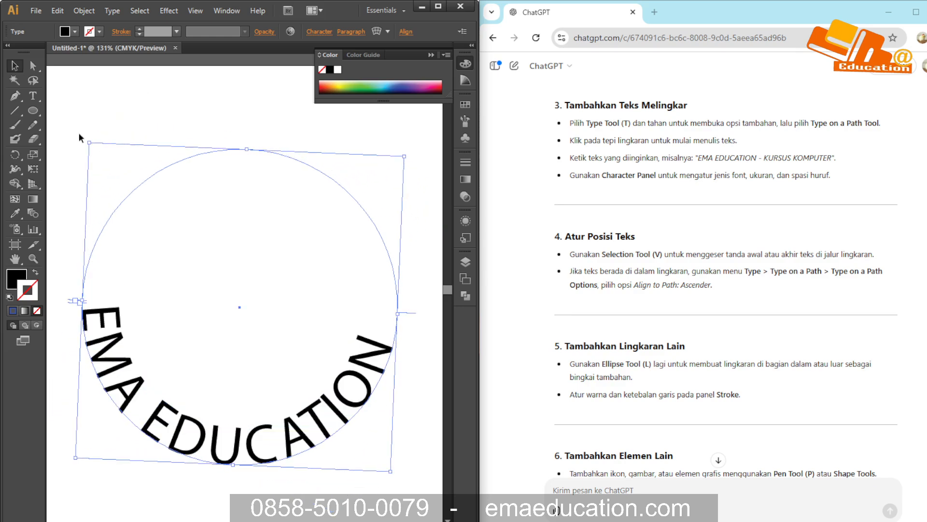
click(195, 118)
Read the remaining ChatGPT instructions, and duplicate the flipped EMA EDUCATION path text, placing the copy slightly above the original.
click(642, 344)
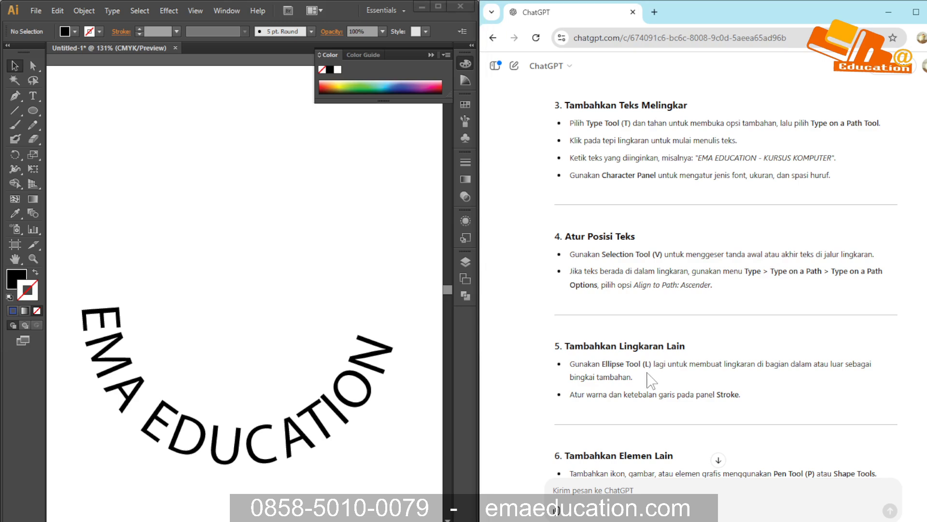
scroll(652, 380, down, 2)
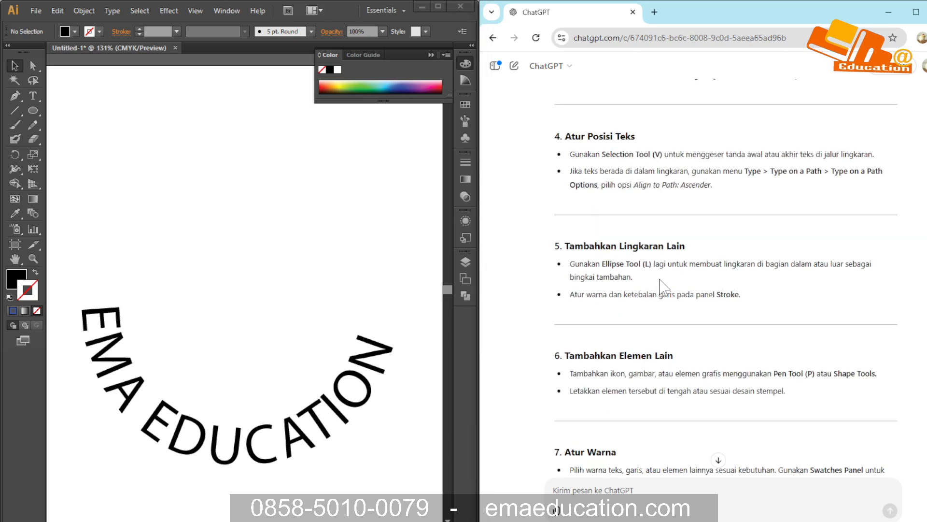
scroll(628, 271, down, 2)
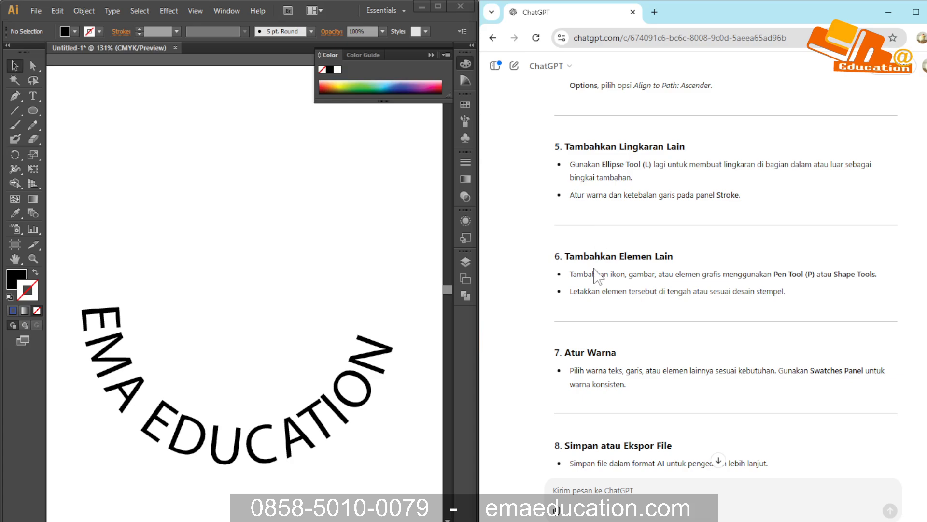
scroll(596, 272, down, 2)
click(372, 381)
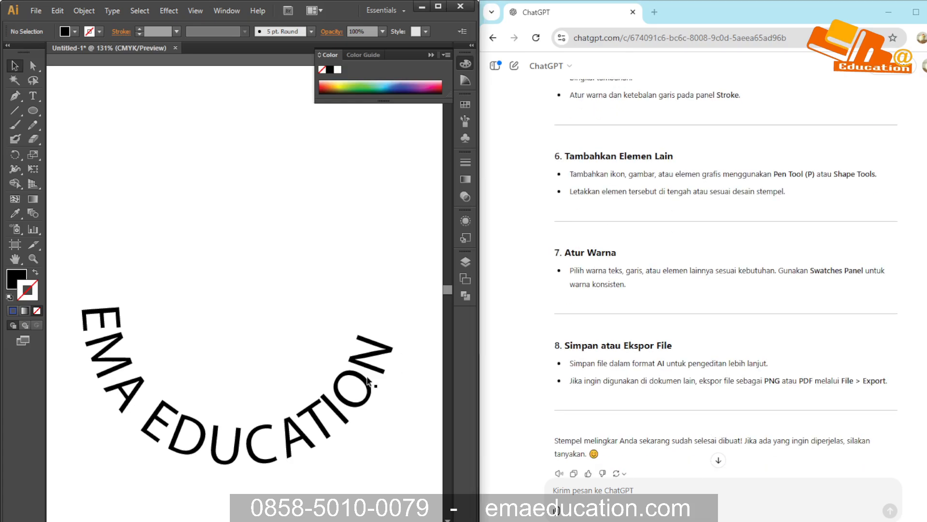
click(351, 380)
mouse_move(353, 379)
mouse_down()
mouse_move(374, 296)
mouse_move(358, 376)
mouse_up()
drag(395, 474, 379, 420)
drag(406, 463, 393, 441)
drag(350, 415, 351, 371)
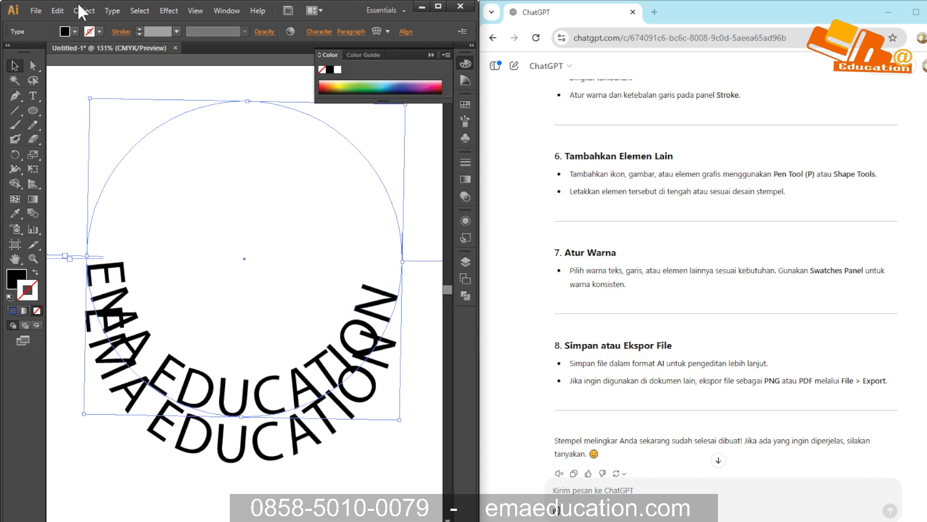
Turn off Flip for the upper EMA EDUCATION copy in Type on a Path Options.
click(111, 12)
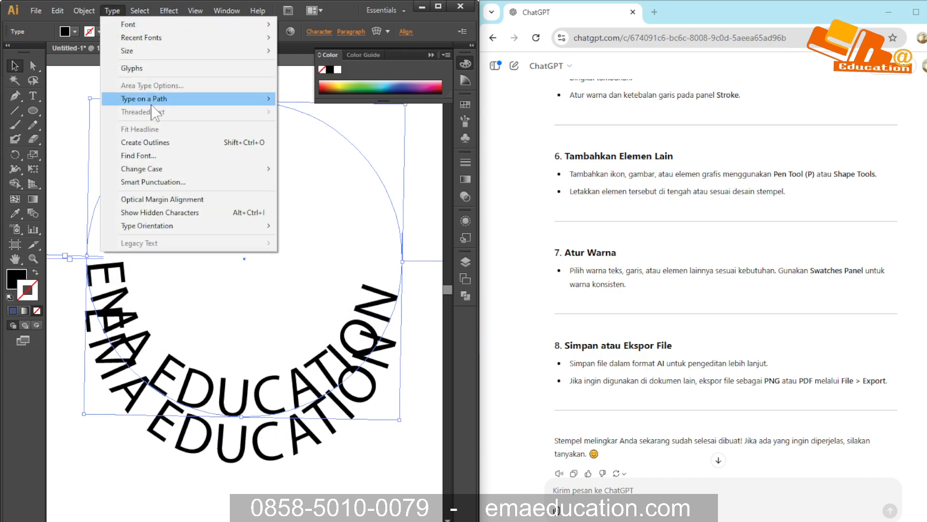
mouse_move(167, 99)
click(333, 169)
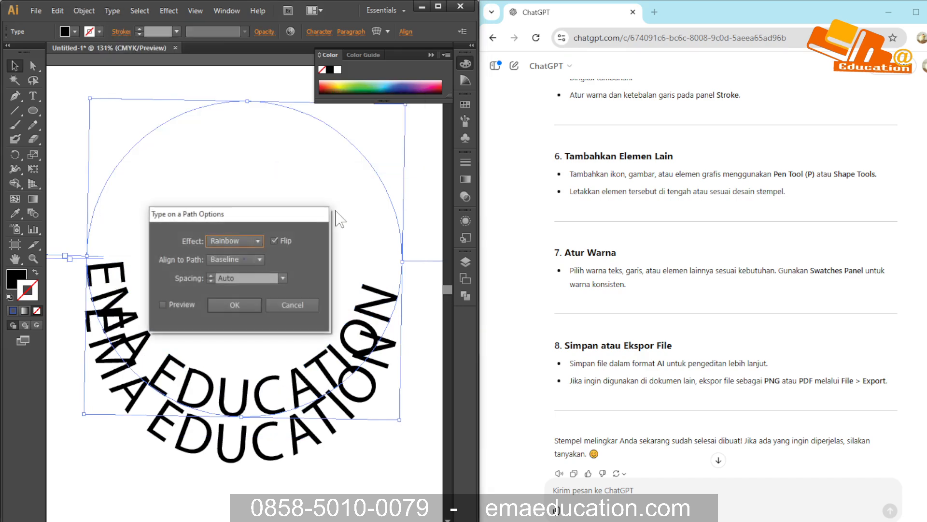
click(273, 241)
click(237, 304)
Move and rotate the unflipped copy so it arches evenly above the lower text.
drag(208, 83, 227, 126)
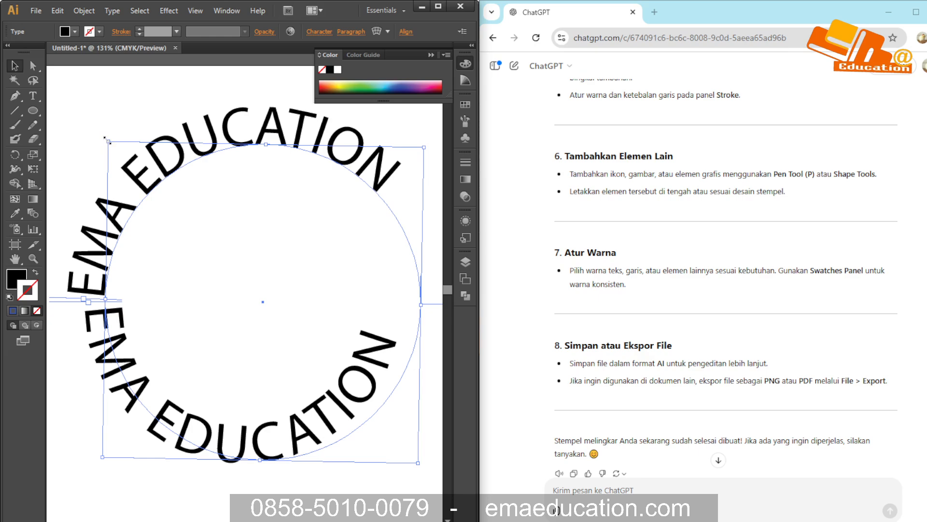
drag(105, 138, 182, 94)
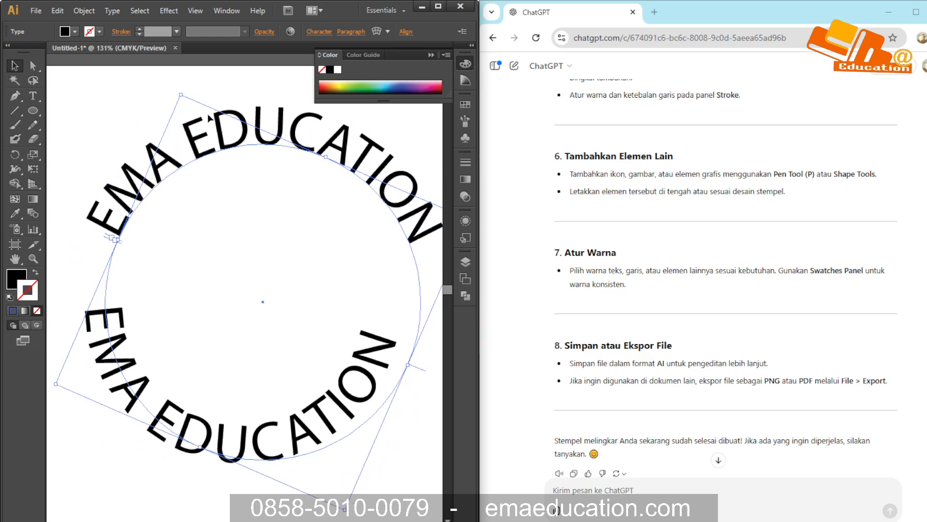
drag(314, 146, 273, 150)
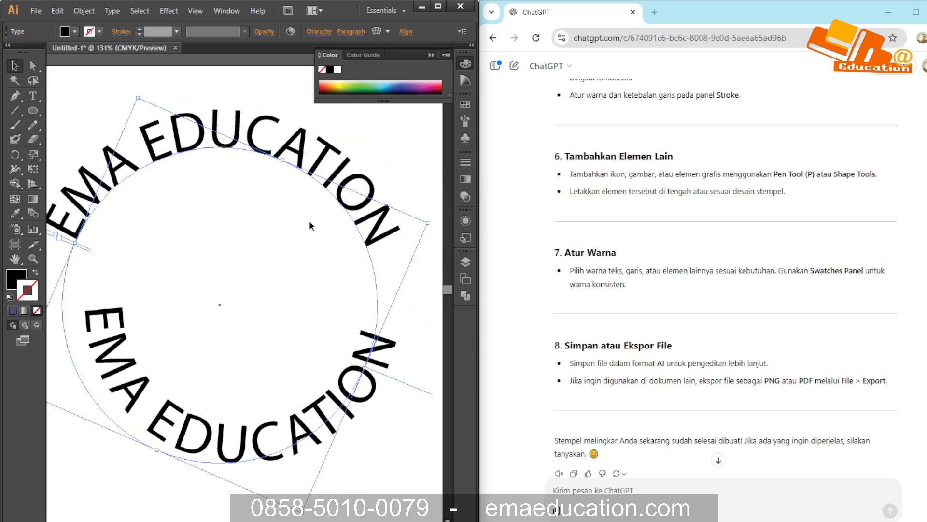
Align both EMA EDUCATION path texts to each other's horizontal and vertical centers.
scroll(310, 221, down, 3)
scroll(304, 249, up, 2)
scroll(369, 205, down, 2)
drag(418, 126, 174, 311)
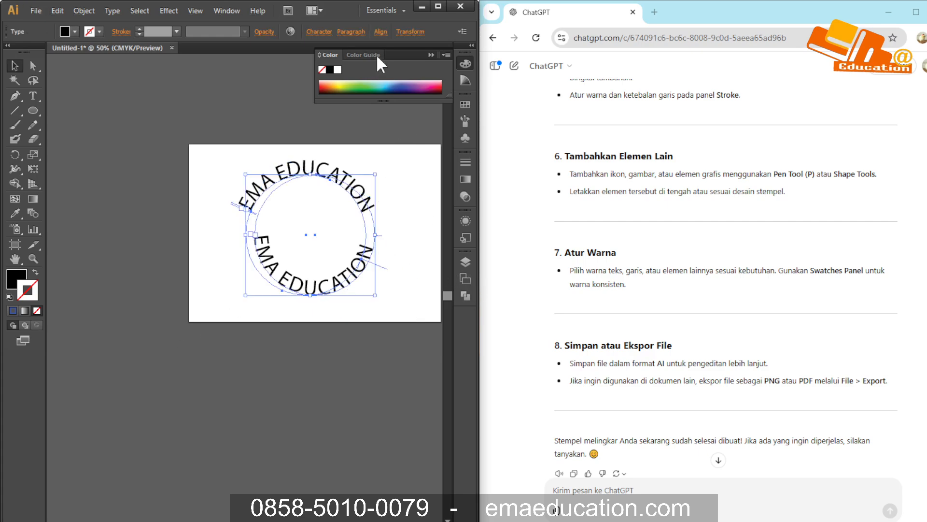
click(380, 31)
click(282, 64)
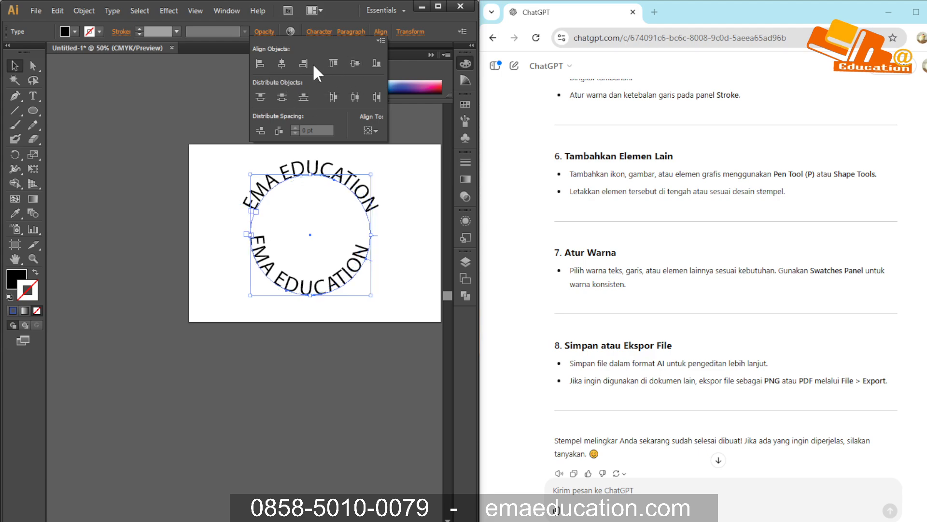
click(355, 63)
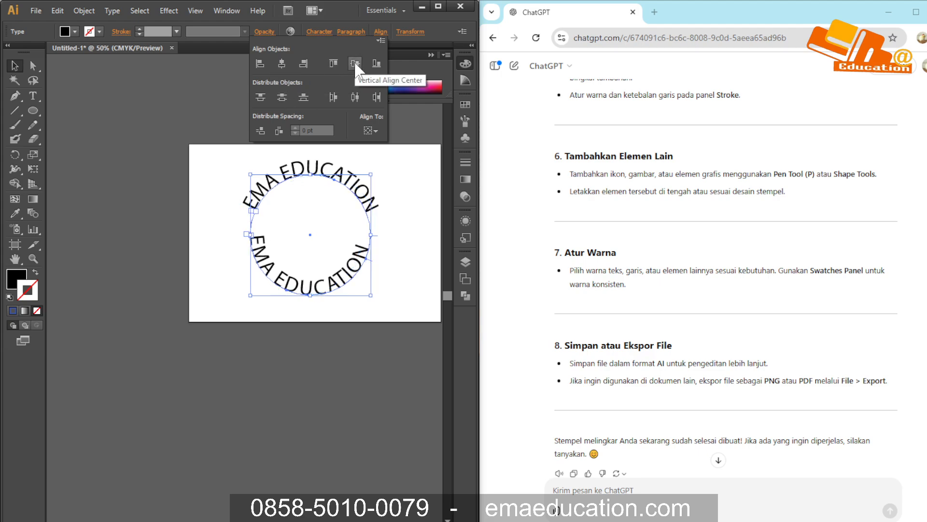
click(389, 216)
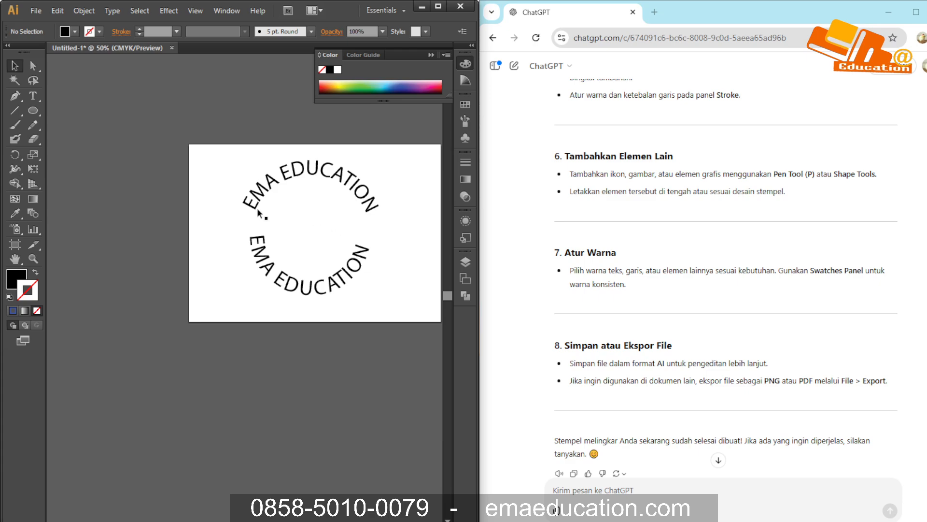
Maximize the Illustrator window and draw a black circle about 293 pt across, centered inside the ring of text.
click(32, 110)
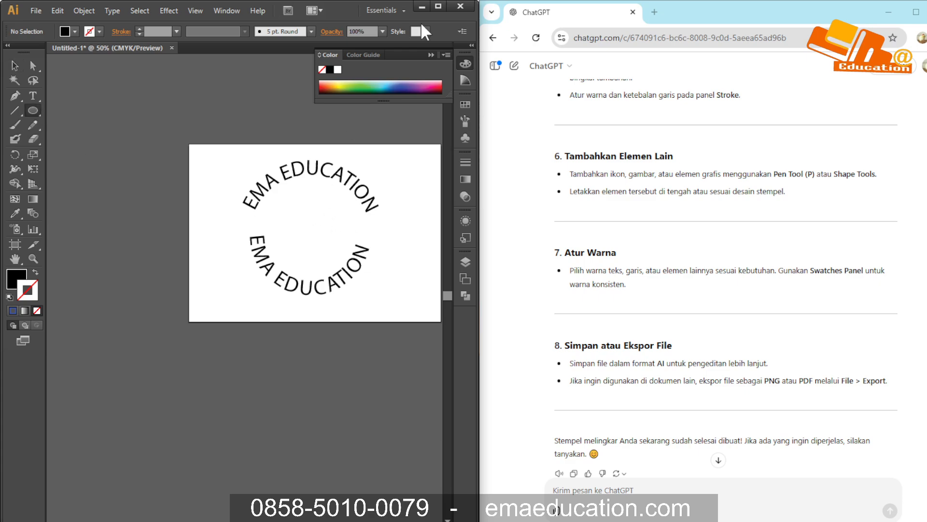
click(434, 4)
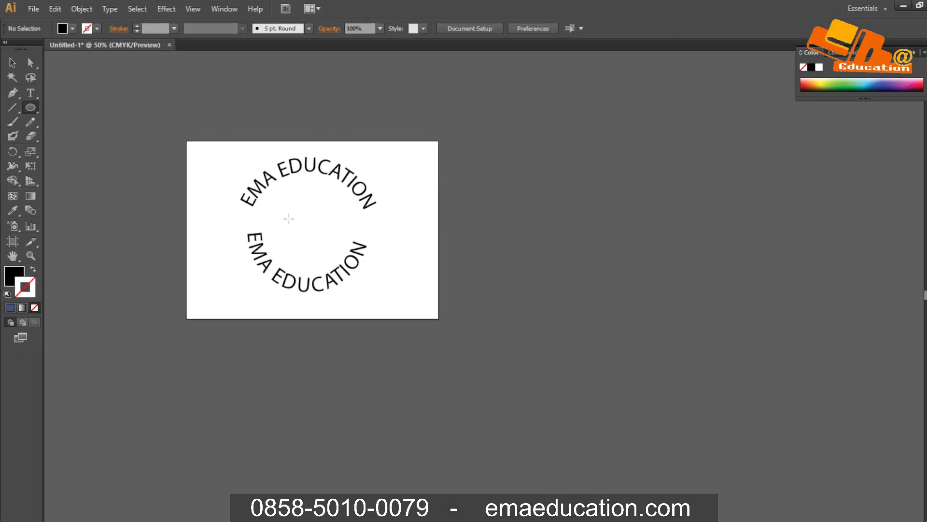
scroll(289, 219, up, 4)
scroll(308, 219, down, 2)
drag(250, 154, 425, 304)
click(12, 63)
drag(376, 219, 348, 200)
Duplicate the black circle, enlarge the copy to about 450 pt, and position it centrally over the text ring.
key(ctrl+c)
key(ctrl+v)
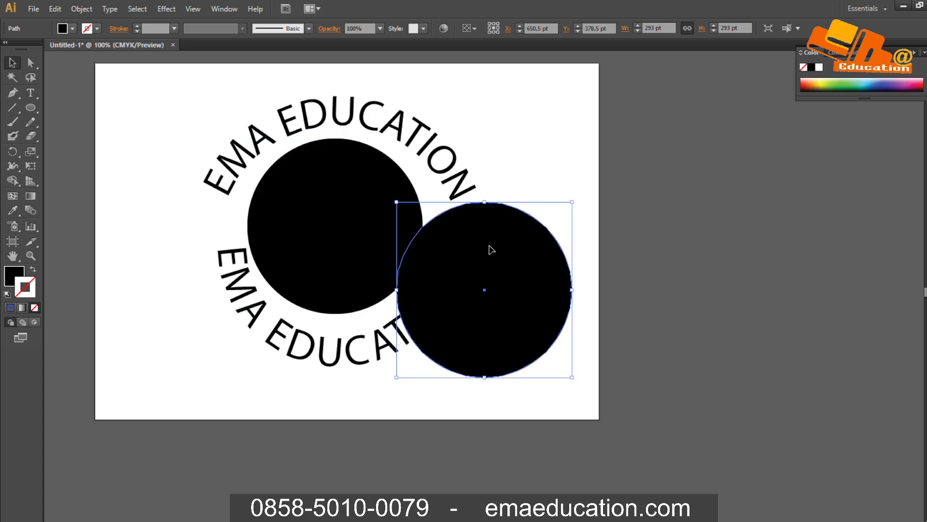
key(ctrl+z)
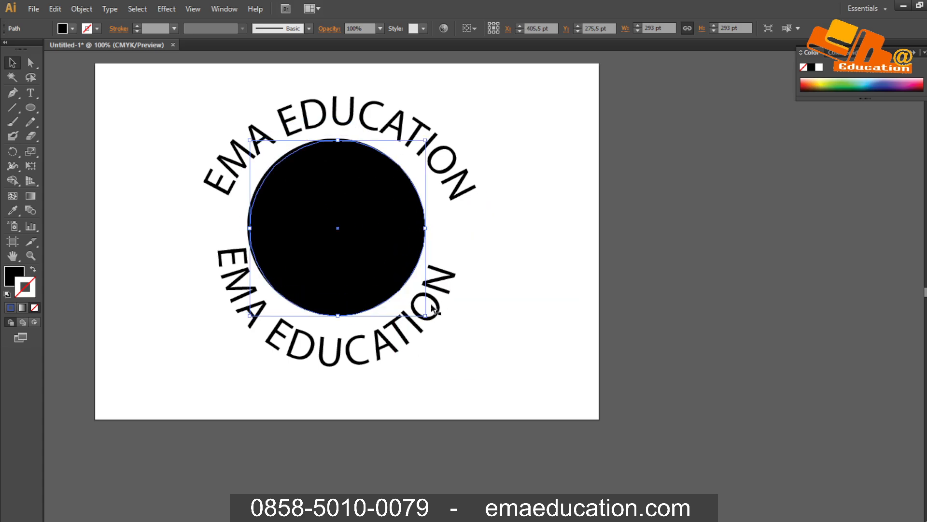
drag(427, 318, 520, 411)
drag(486, 361, 437, 311)
Give the large circle no fill and an 18 pt black stroke.
click(13, 279)
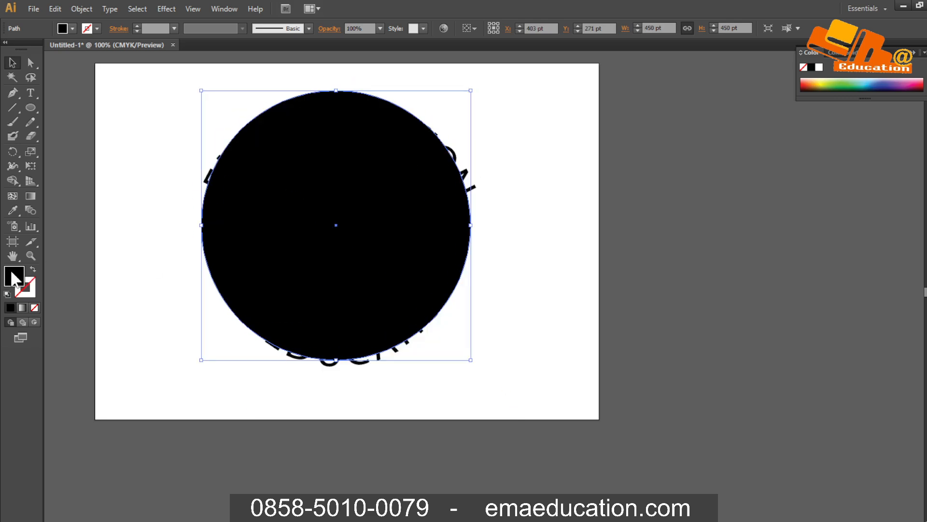
click(35, 307)
click(33, 295)
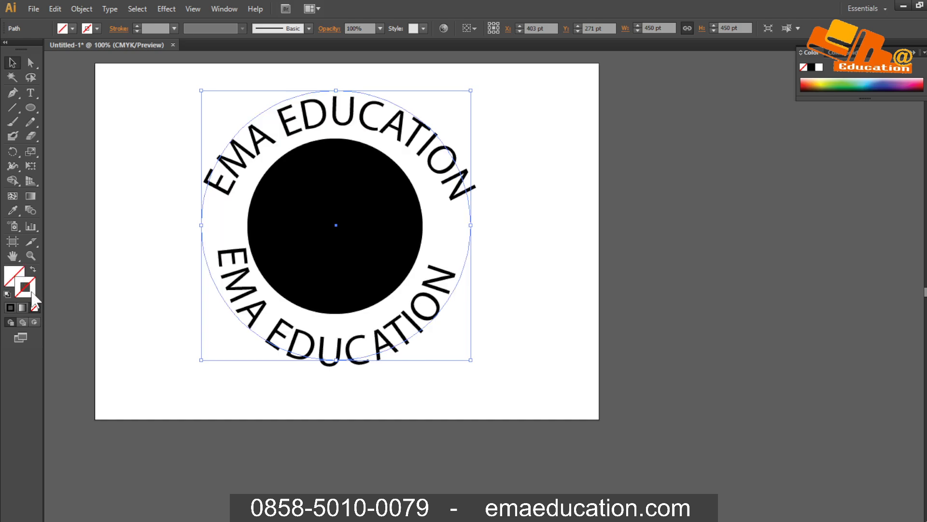
click(12, 306)
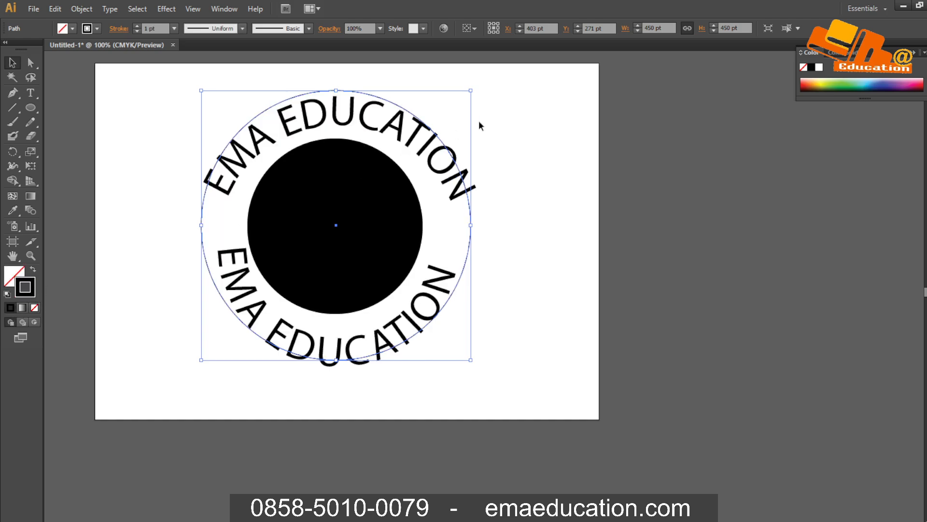
click(136, 26)
click(135, 26)
click(135, 26)
click(135, 26)
click(135, 26)
click(135, 26)
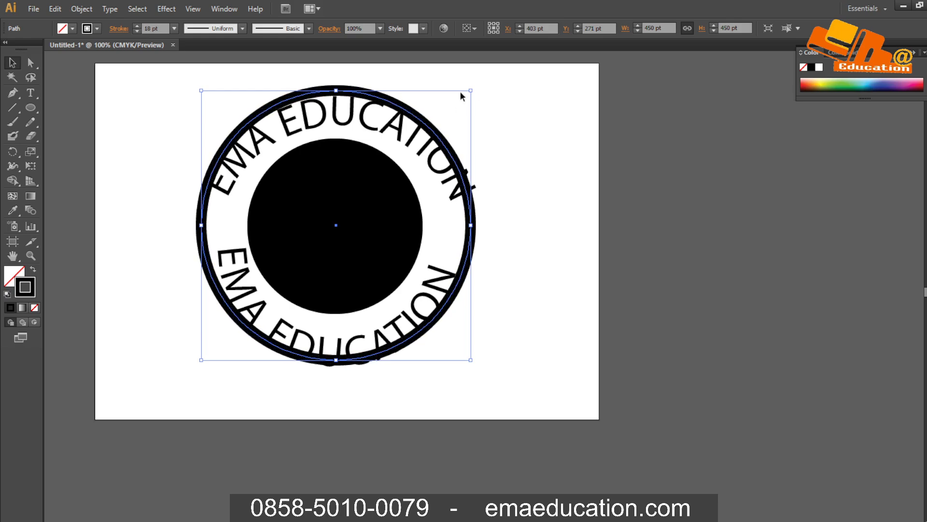
Enlarge the stroked outer circle to about 487 pt wide and align all objects to their horizontal center.
drag(471, 89, 506, 69)
key(ctrl+a)
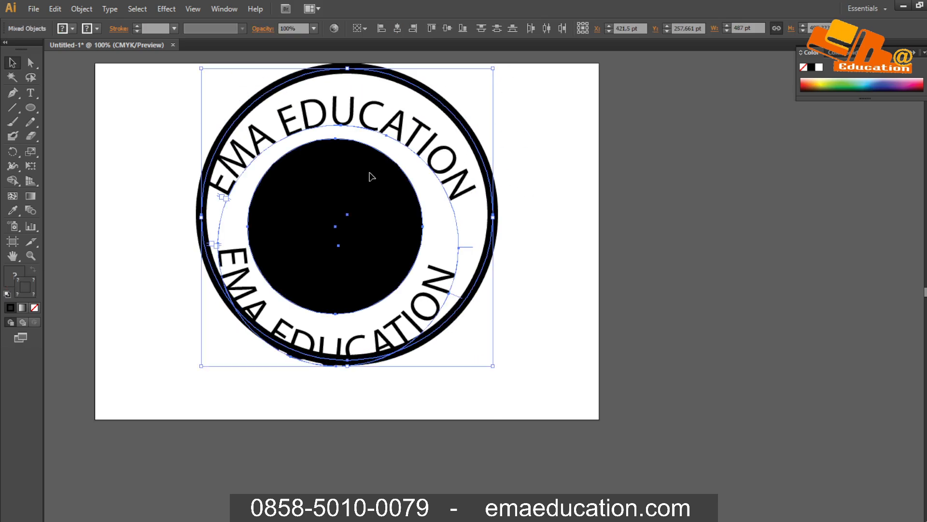
click(396, 29)
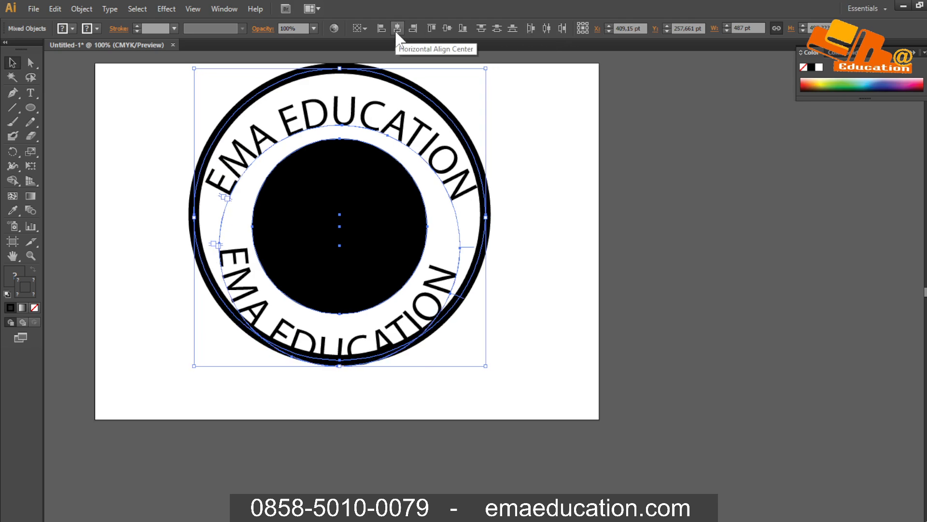
Align all stamp objects to their vertical center and move the whole stamp slightly lower on the artboard.
click(445, 29)
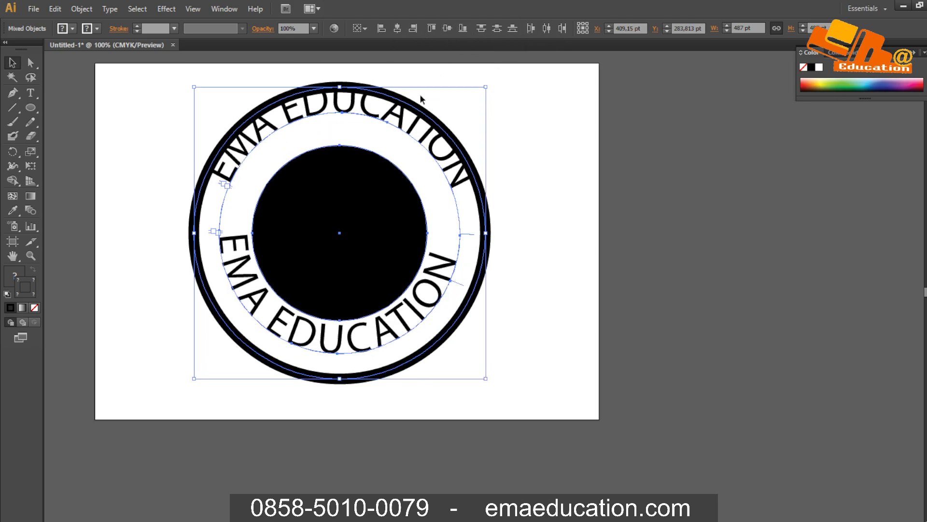
drag(408, 101, 410, 120)
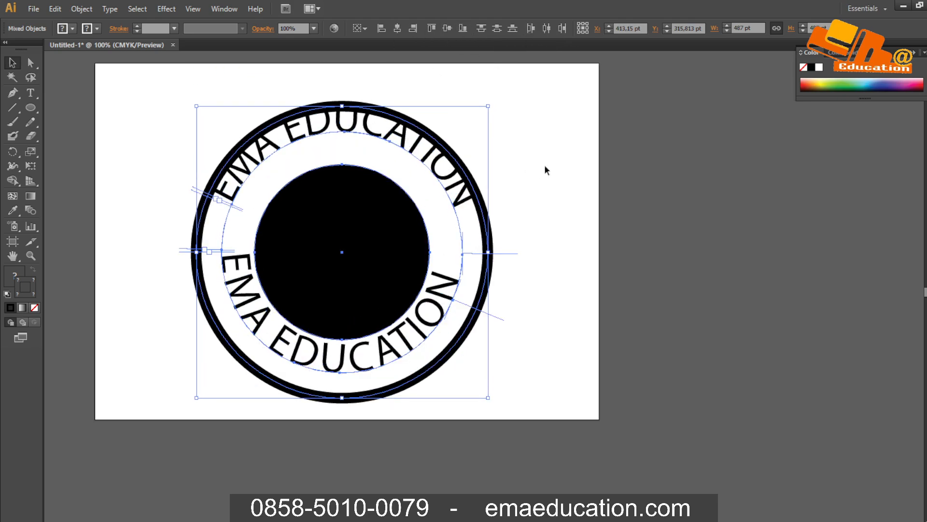
Reduce the upper EMA EDUCATION text to 56 pt, and scale and rotate it inward until it sits centered between the circles.
click(429, 162)
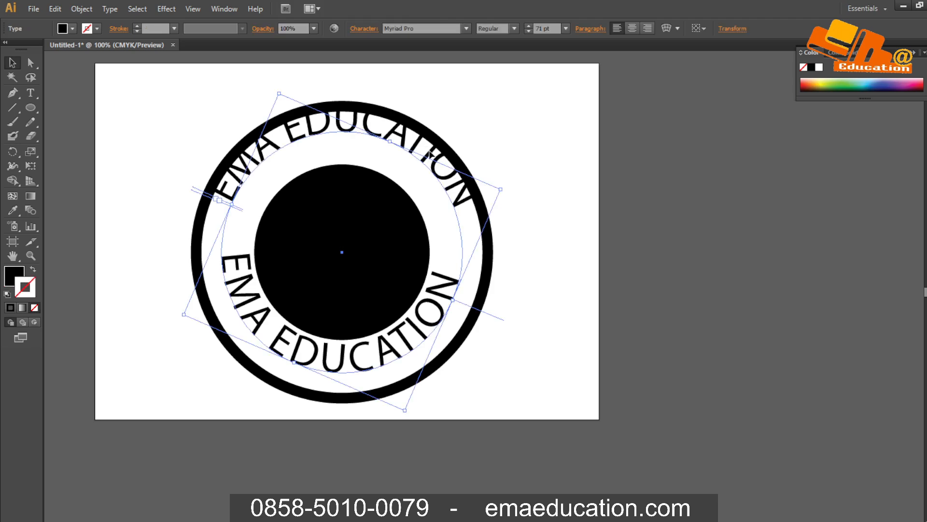
drag(475, 196, 455, 207)
key(ctrl+z)
click(528, 27)
click(528, 26)
click(528, 27)
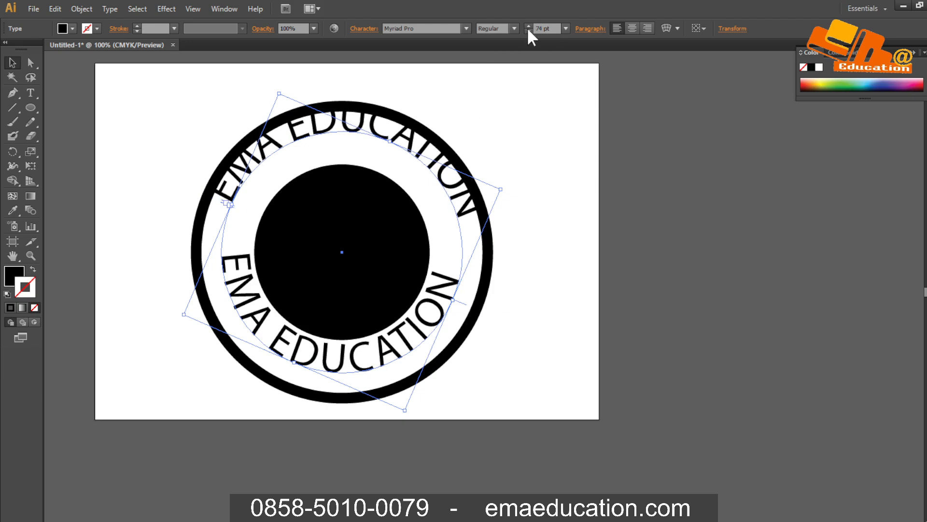
click(528, 31)
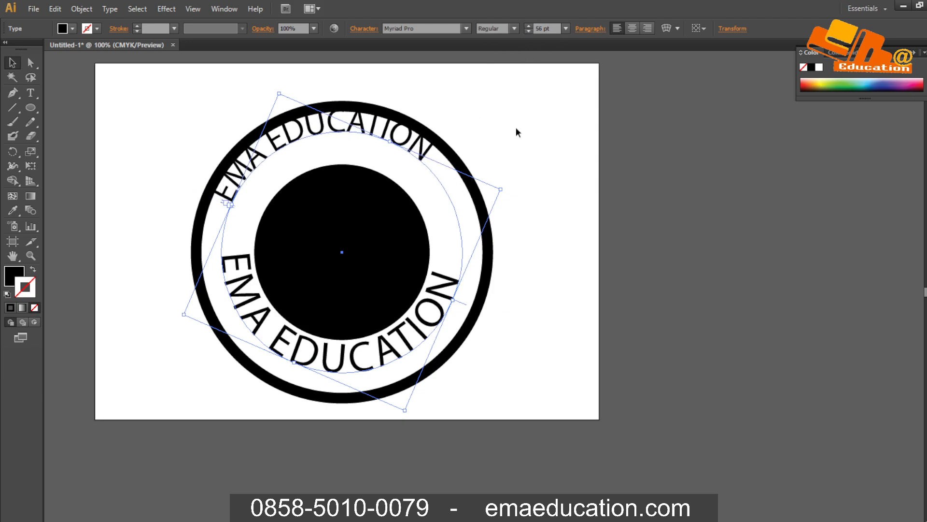
drag(501, 191, 555, 204)
click(549, 189)
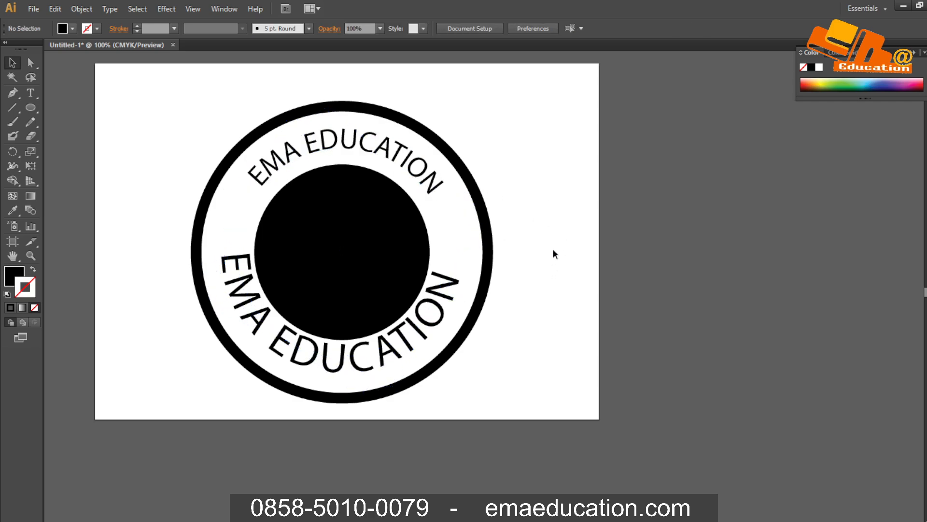
Switch to ChatGPT to read the remaining instructions on adding elements, colors and saving, and return to Illustrator.
key(alt+Tab)
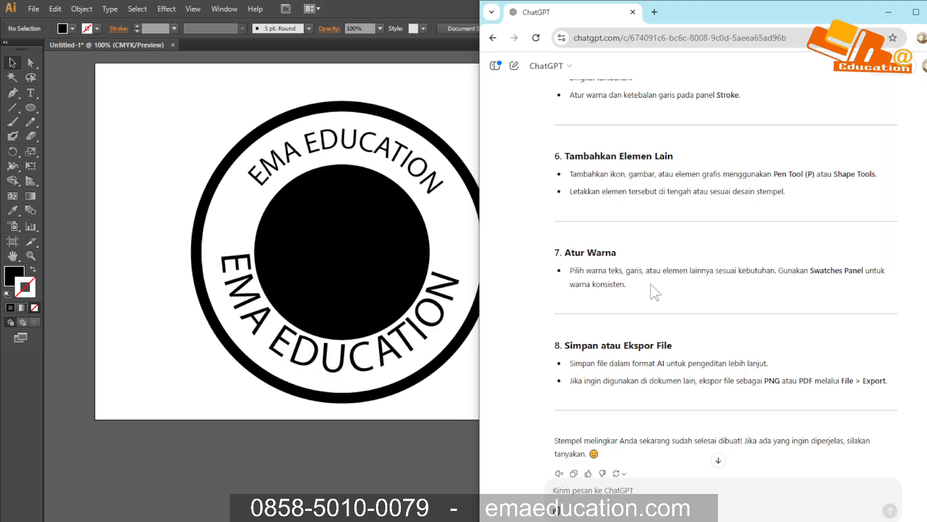
scroll(653, 291, down, 1)
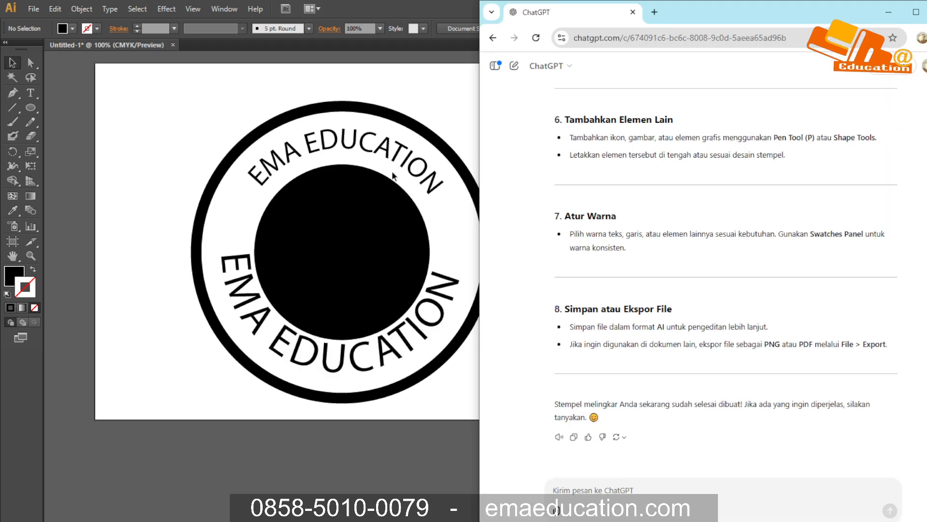
click(404, 94)
click(389, 236)
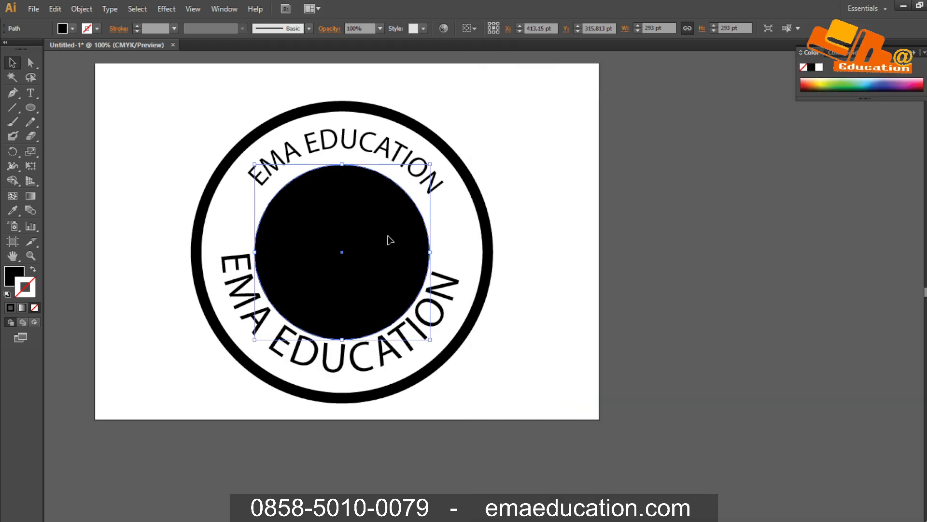
click(97, 126)
Draw a rectangle about 321 by 63 pt across the middle of the black circle and fill it with near-white F9F7F8.
drag(33, 109, 95, 106)
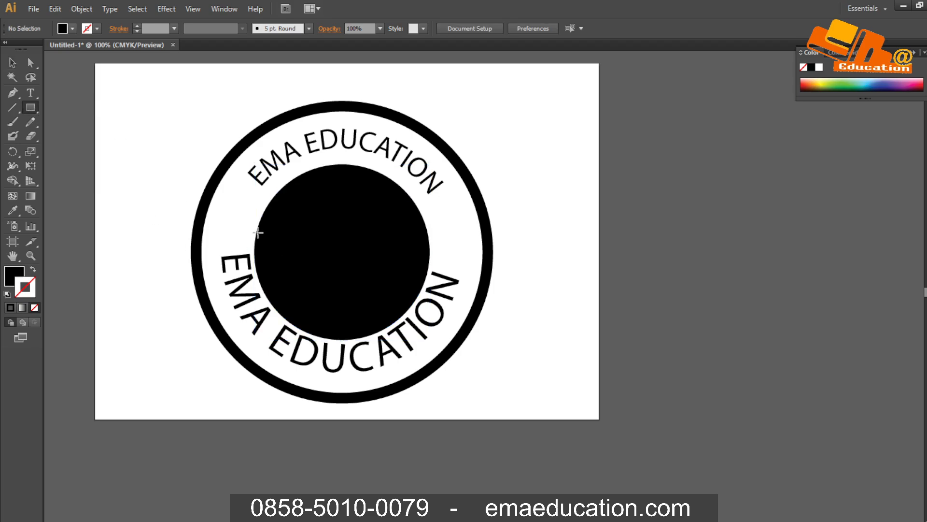
drag(249, 235, 439, 272)
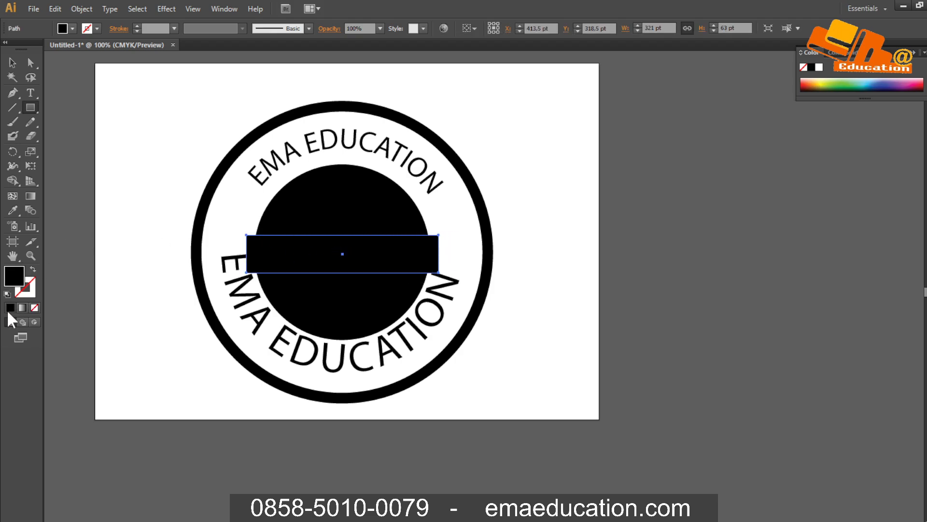
double_click(14, 276)
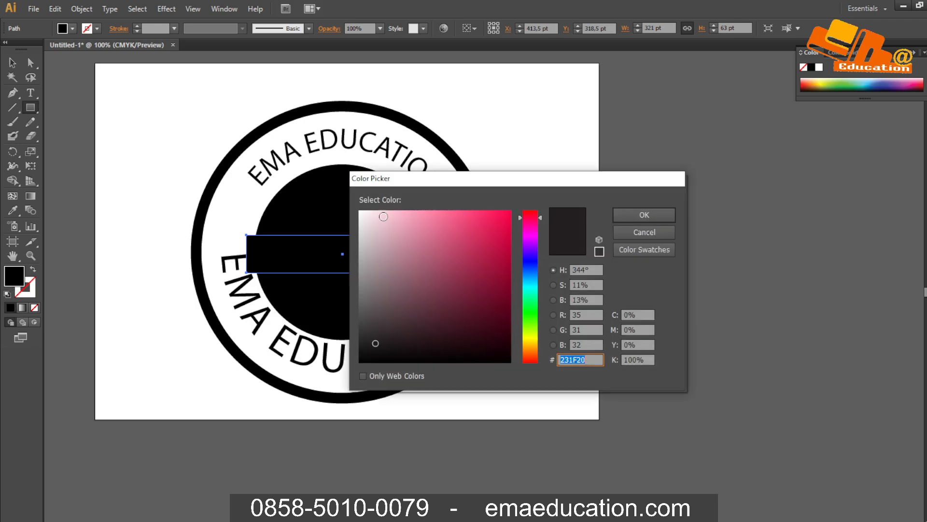
click(361, 213)
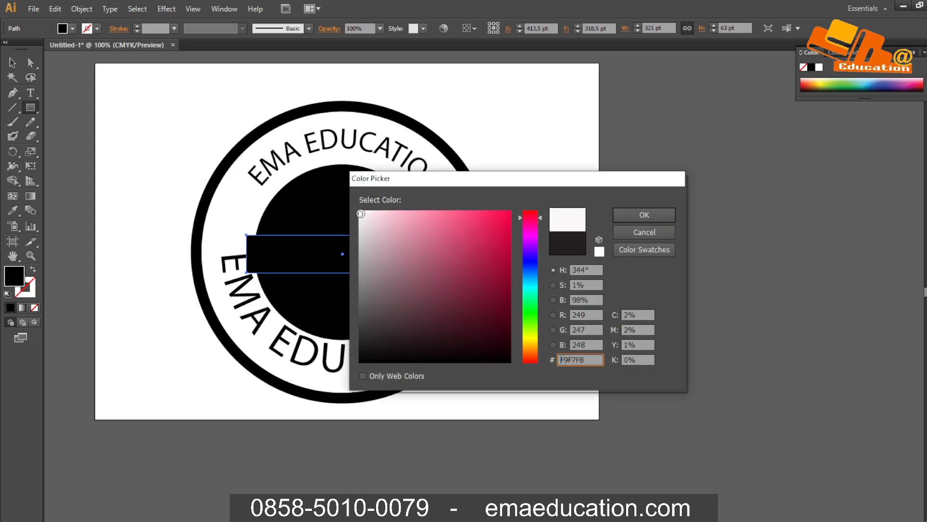
click(633, 213)
click(12, 63)
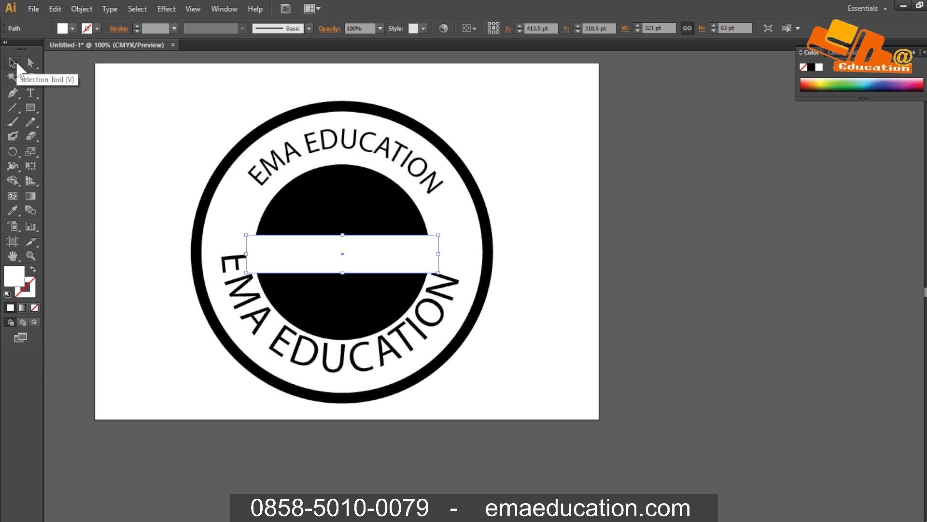
click(141, 139)
Rotate the lower EMA EDUCATION text slightly counterclockwise so it sits symmetrically beneath the black circle.
click(439, 301)
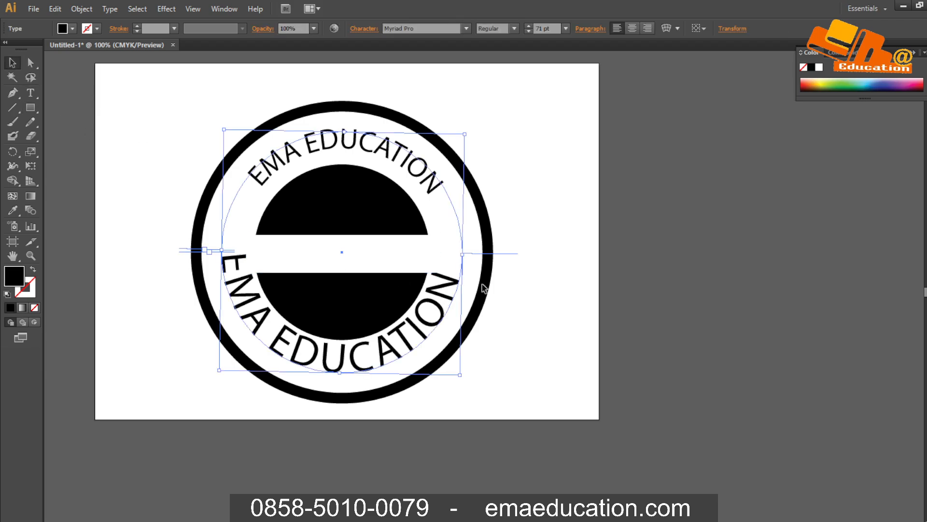
drag(465, 378, 479, 371)
click(524, 339)
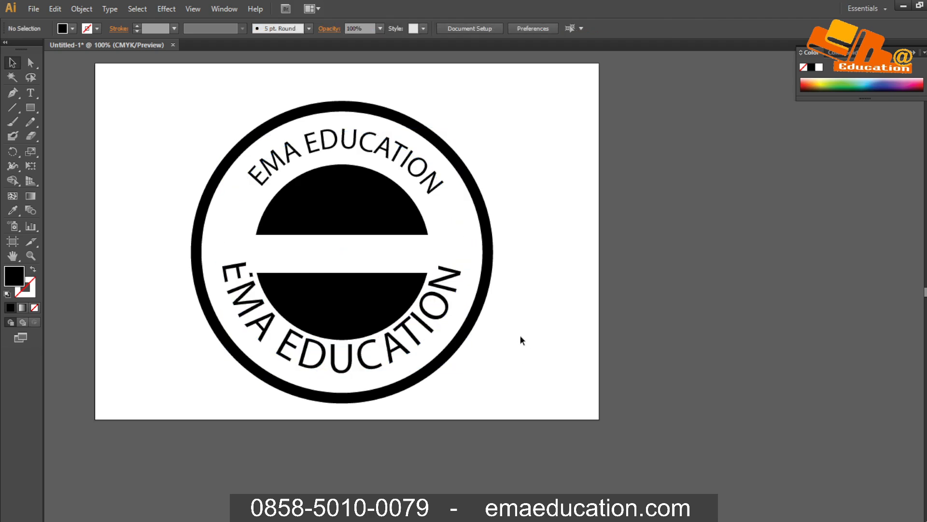
Reduce the font size of the lower EMA EDUCATION text to 63 pt.
click(396, 260)
click(428, 330)
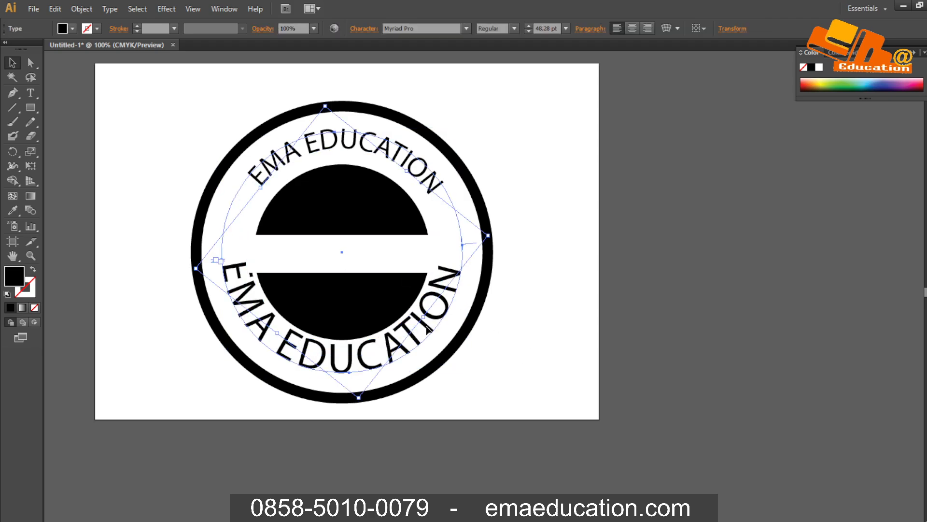
click(529, 30)
click(529, 30)
click(529, 31)
click(529, 31)
click(529, 30)
click(530, 31)
click(529, 30)
click(529, 31)
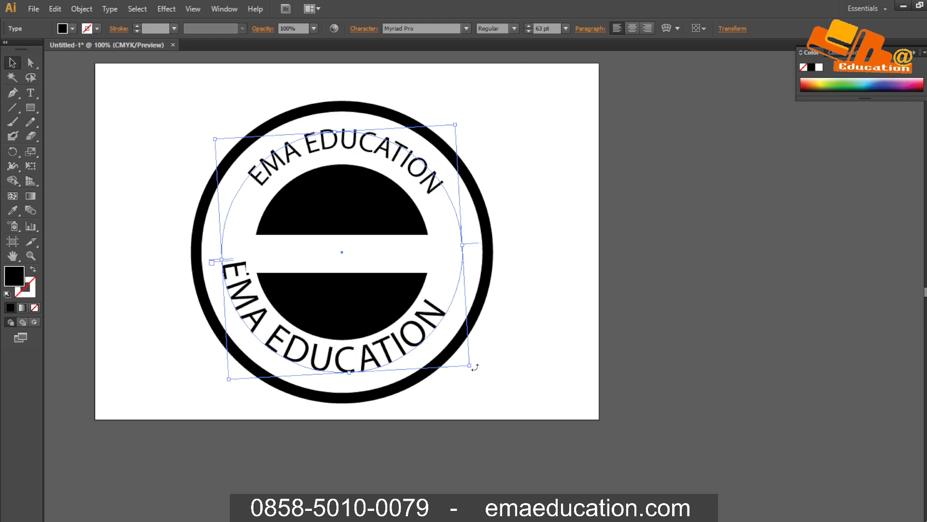
Rotate the resized lower text counterclockwise until it is centered along the bottom of the ring.
click(477, 365)
click(445, 351)
drag(474, 368, 500, 338)
click(540, 291)
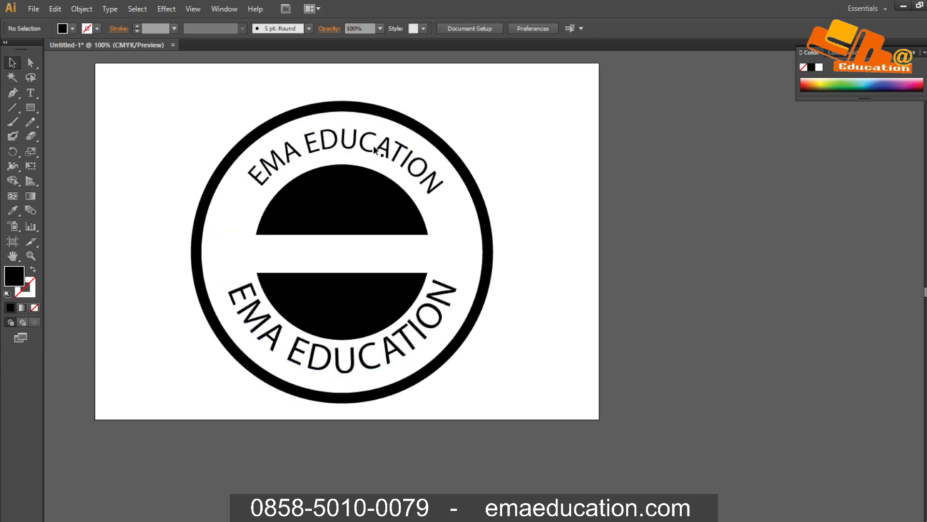
Add the text LUNAS and place it in the middle of the white band across the black circle.
click(32, 91)
click(145, 147)
text(LUNAS)
key(ctrl+a)
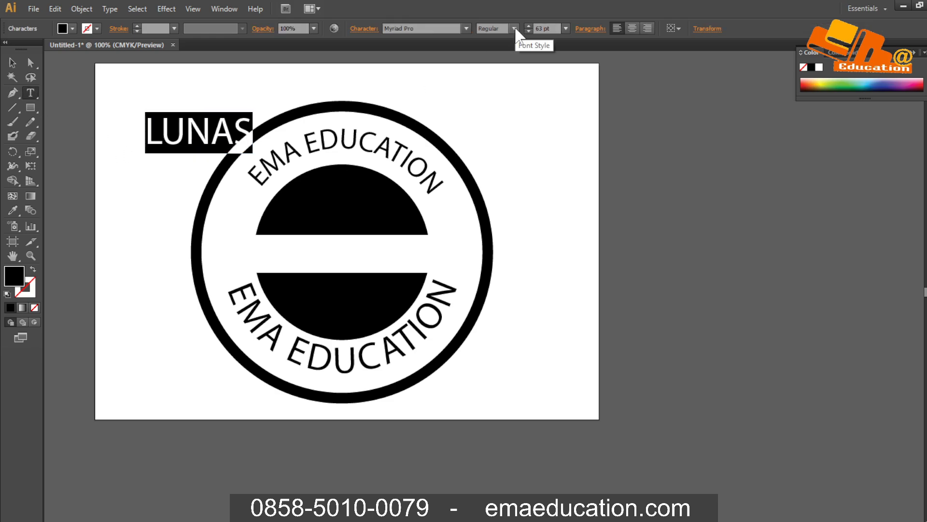
key(ctrl+b)
key(ctrl+z)
click(12, 63)
drag(209, 131, 338, 259)
click(577, 160)
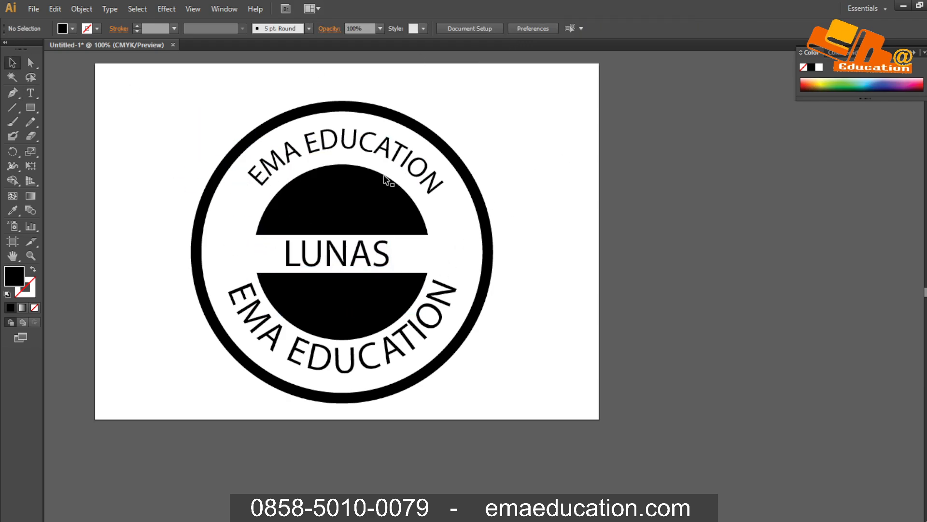
Replace the upper EMA EDUCATION text with "Kursus Komputer Mojokerto".
click(367, 148)
double_click(367, 148)
key(ctrl+a)
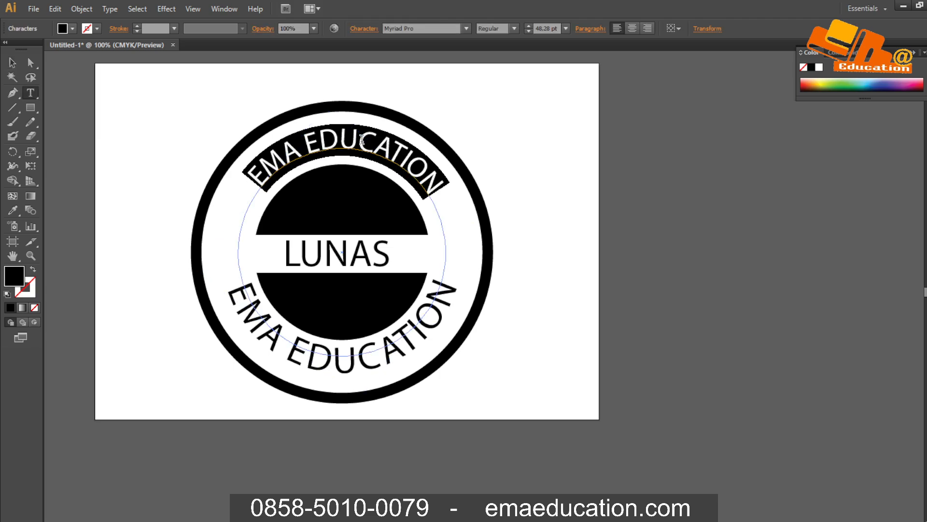
text(kUR)
key(BackSpace)
key(BackSpace)
key(BackSpace)
text(Kursus Komp)
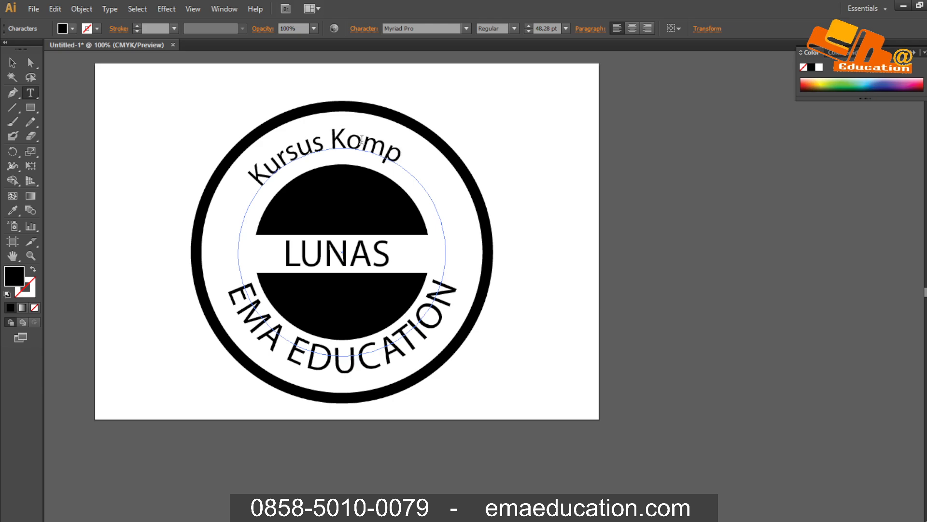
text(uter Mojokerto)
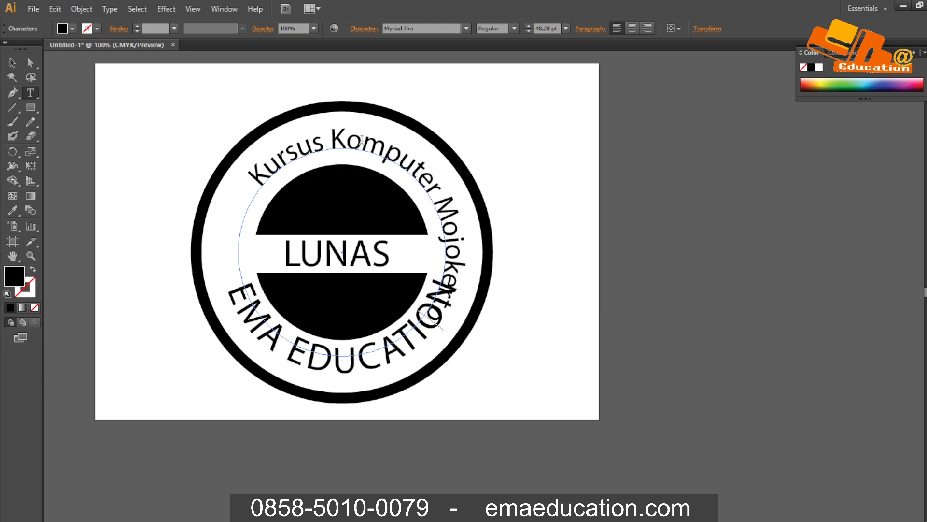
Rotate the "Kursus Komputer Mojokerto" text counterclockwise until it is centered over the top half of the stamp.
click(12, 62)
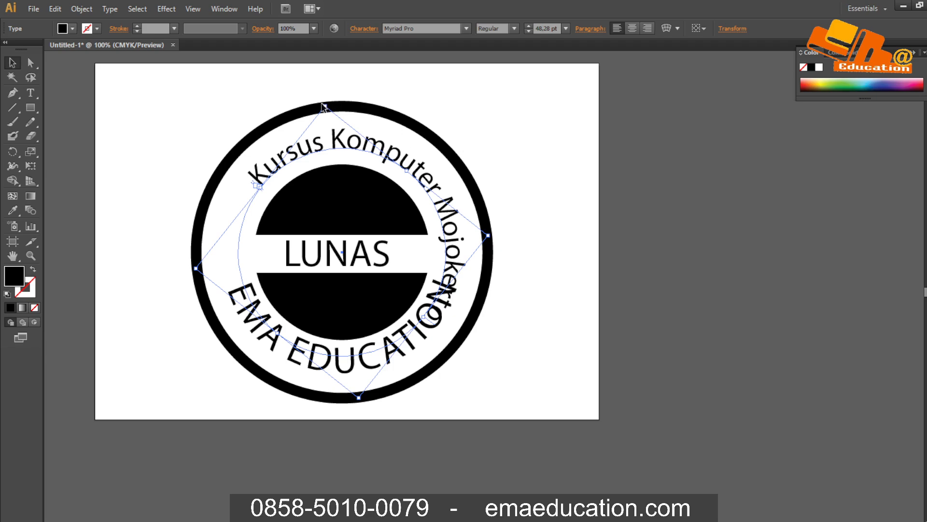
drag(323, 102, 247, 127)
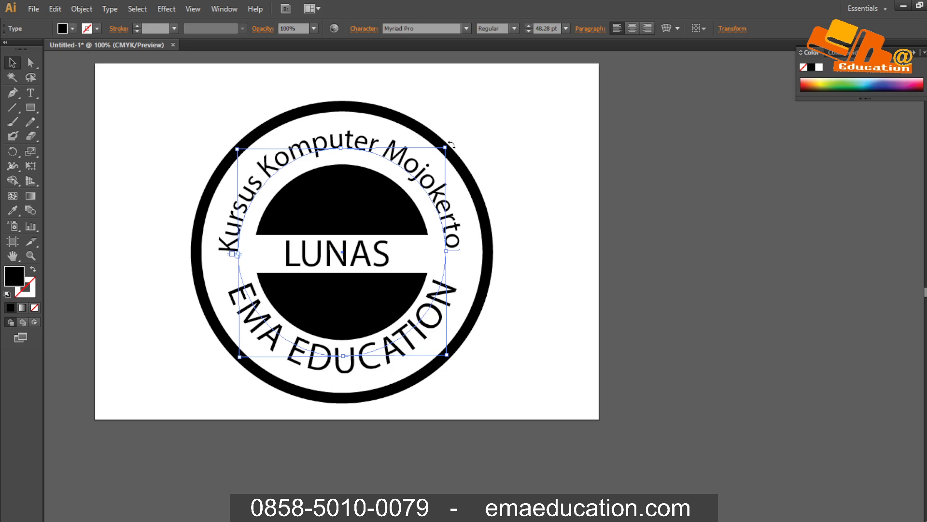
click(503, 142)
Save the document to the Desktop as stempel in Adobe Illustrator format with the Illustrator CS6 version.
key(ctrl+s)
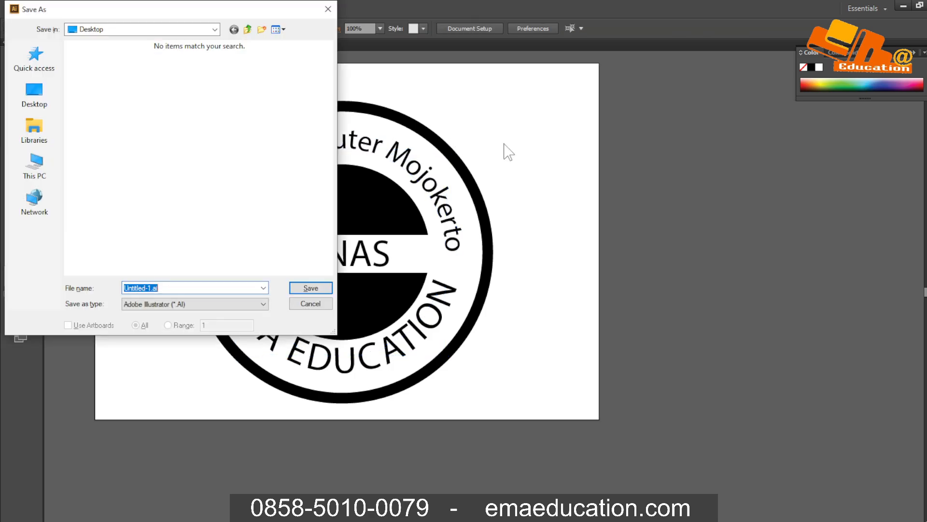
text(stempel)
key(Return)
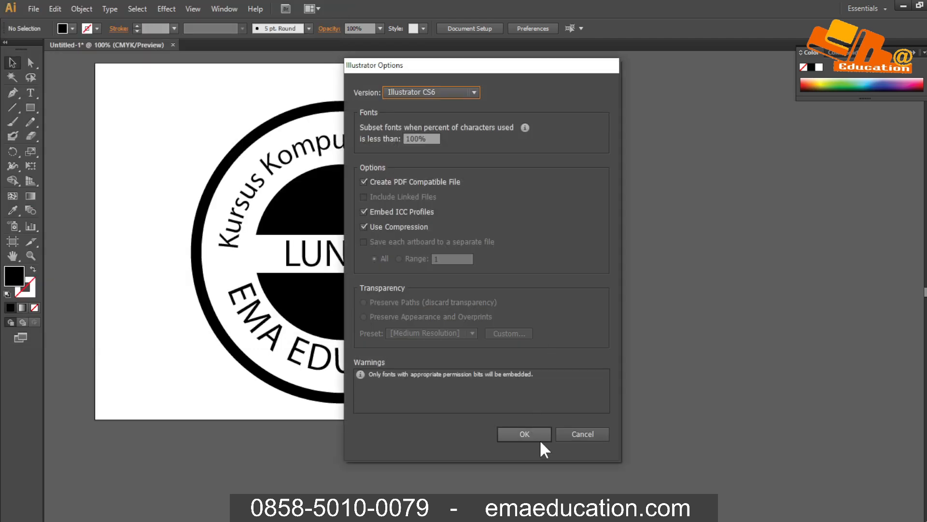
click(526, 435)
Export the stamp to the Desktop as stempel.jpg in JPEG format, with CMYK color, medium quality 5 and 300 ppi.
drag(434, 226, 501, 225)
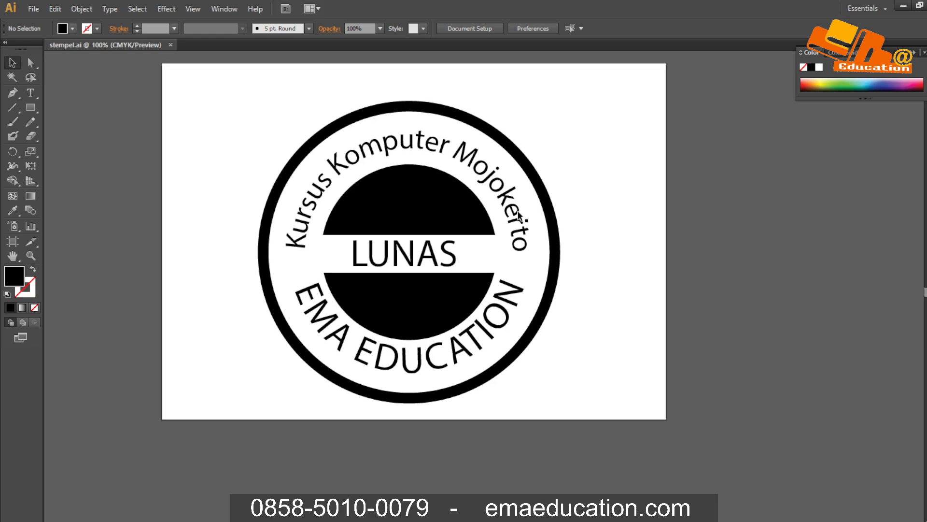
click(34, 9)
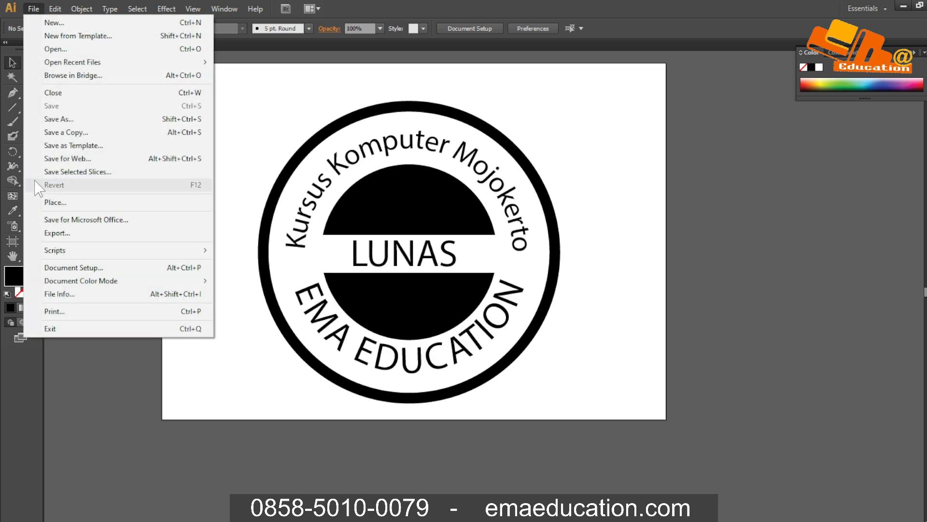
click(64, 233)
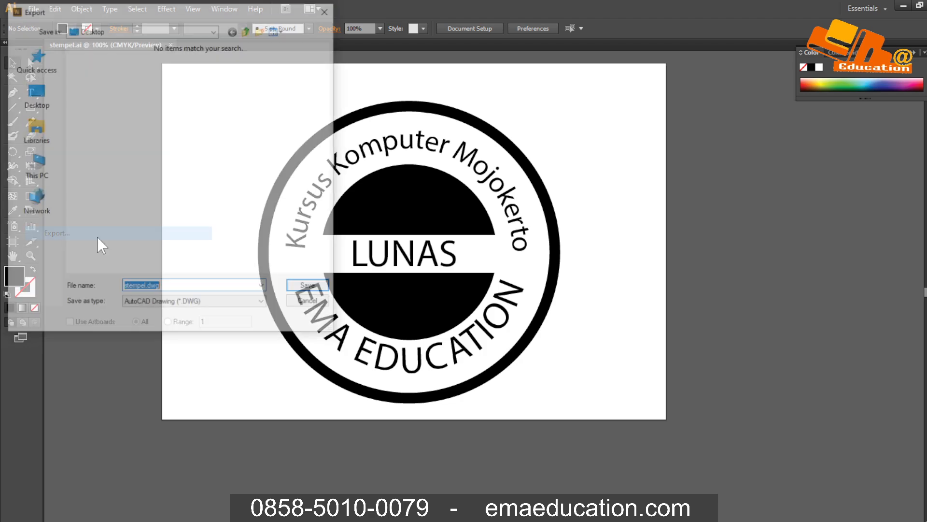
click(194, 307)
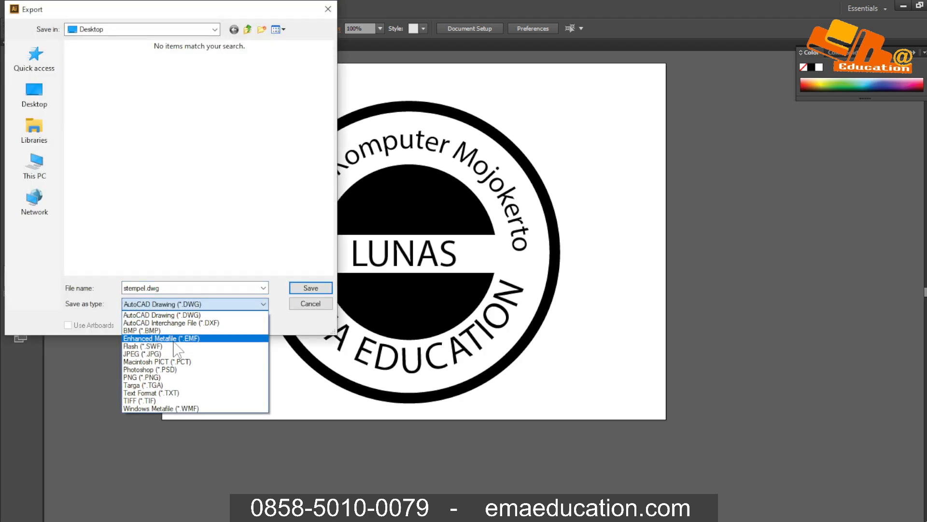
click(159, 354)
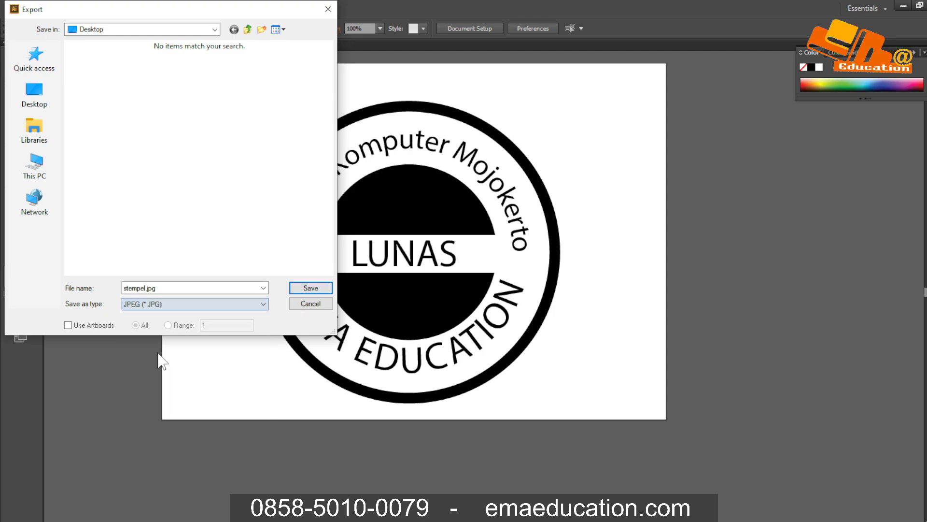
click(310, 289)
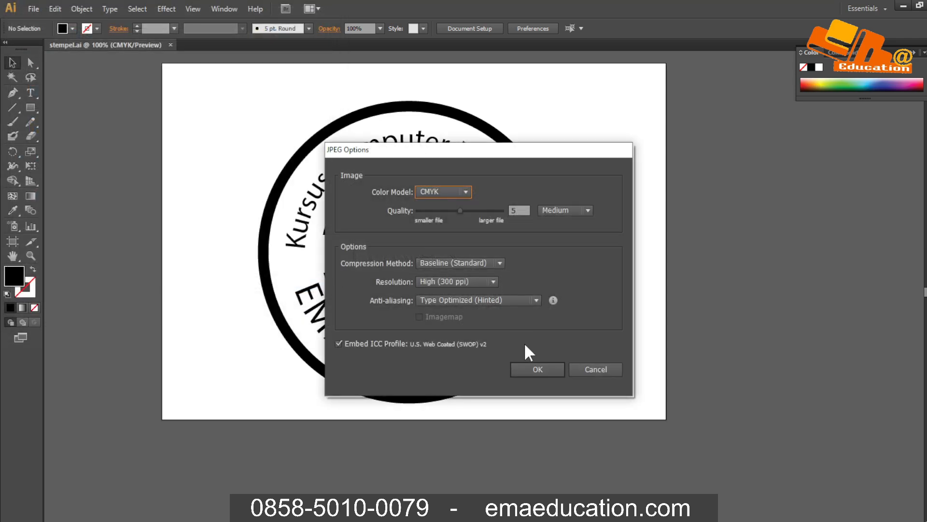
click(539, 368)
Restore the Illustrator window down and move it aside, and select the exported stempel.jpg on the desktop.
drag(539, 9, 586, 62)
click(30, 121)
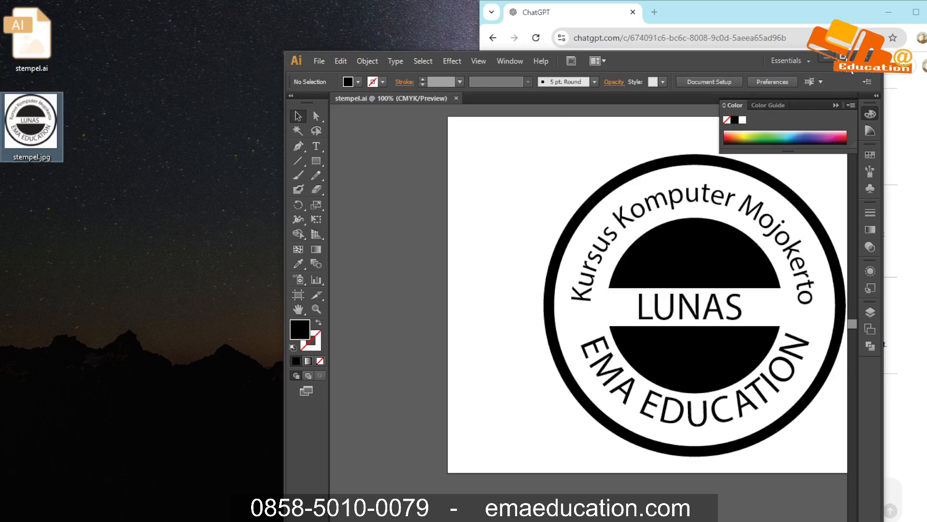
Export the stamp to the Desktop as stempel.png in PNG format, with Screen (72 ppi) resolution, Type Optimized (Hinted) anti-aliasing and a transparent background.
click(843, 55)
click(32, 9)
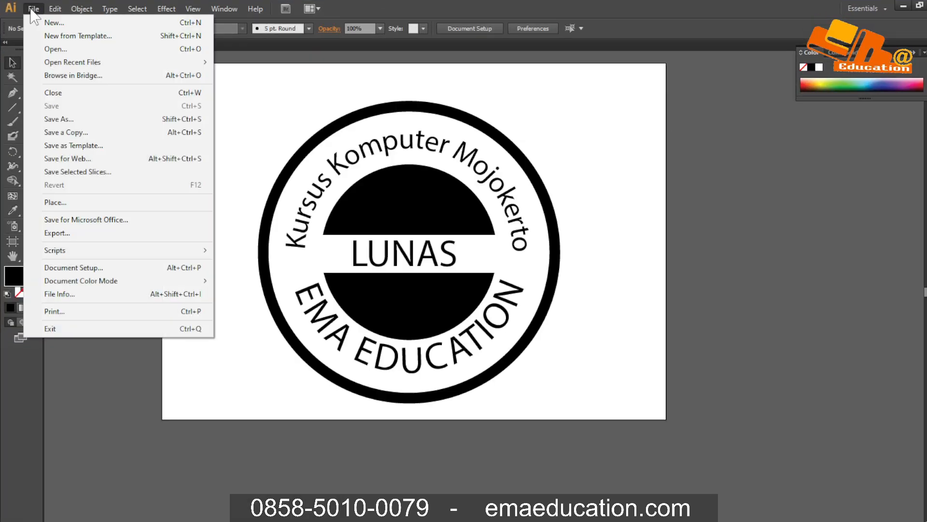
click(69, 233)
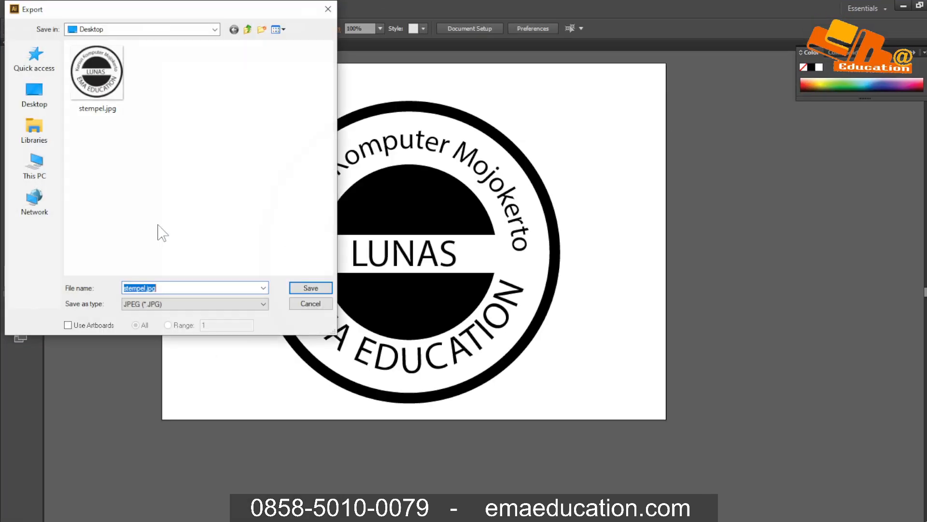
click(184, 305)
key(p)
key(p)
key(p)
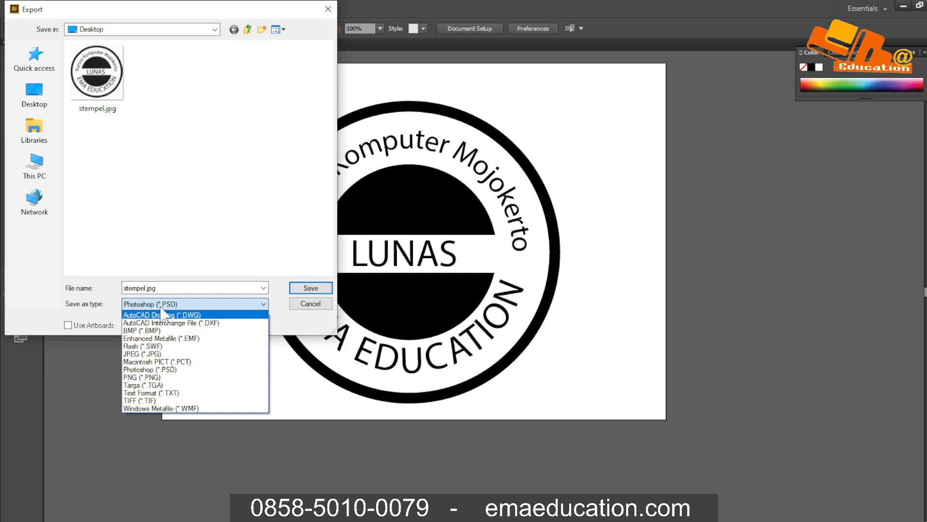
click(155, 380)
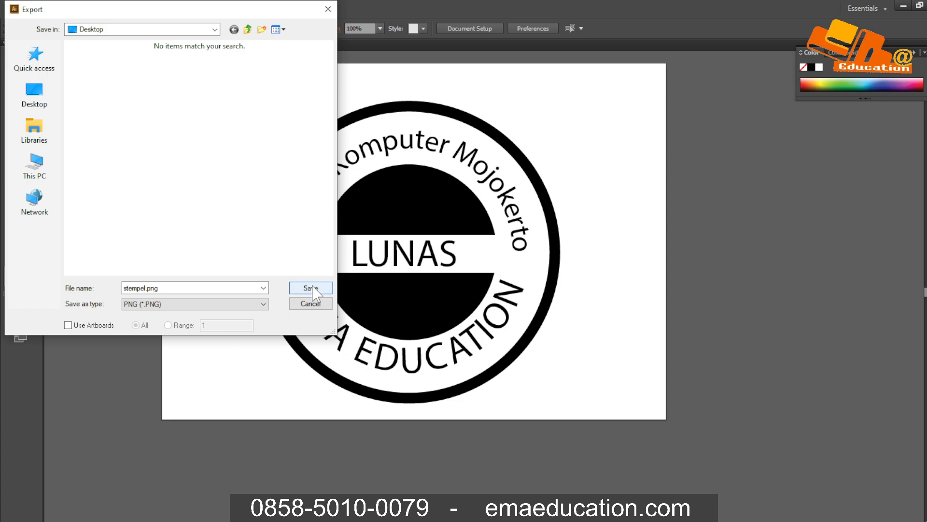
click(311, 289)
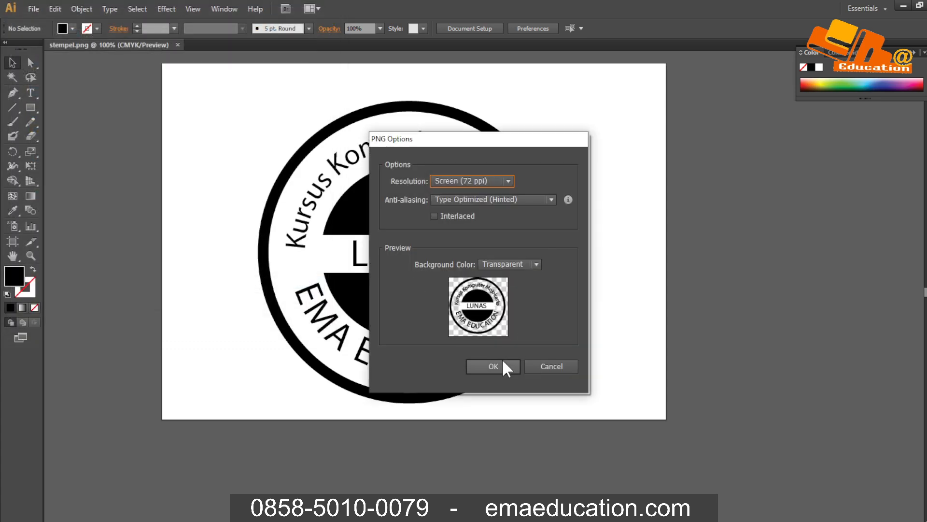
click(503, 360)
Move the Illustrator window aside and view the exported stempel.png from the desktop in the image viewer.
drag(436, 2, 520, 51)
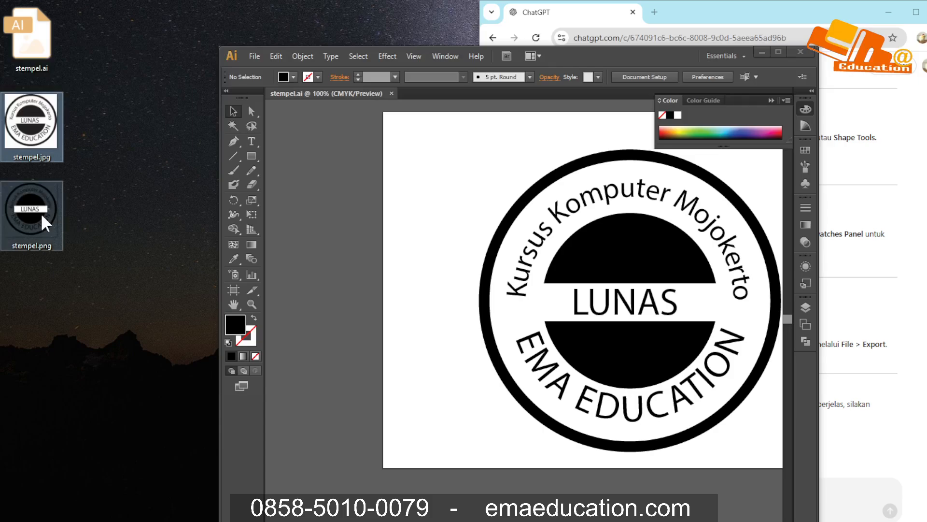
click(46, 223)
double_click(46, 222)
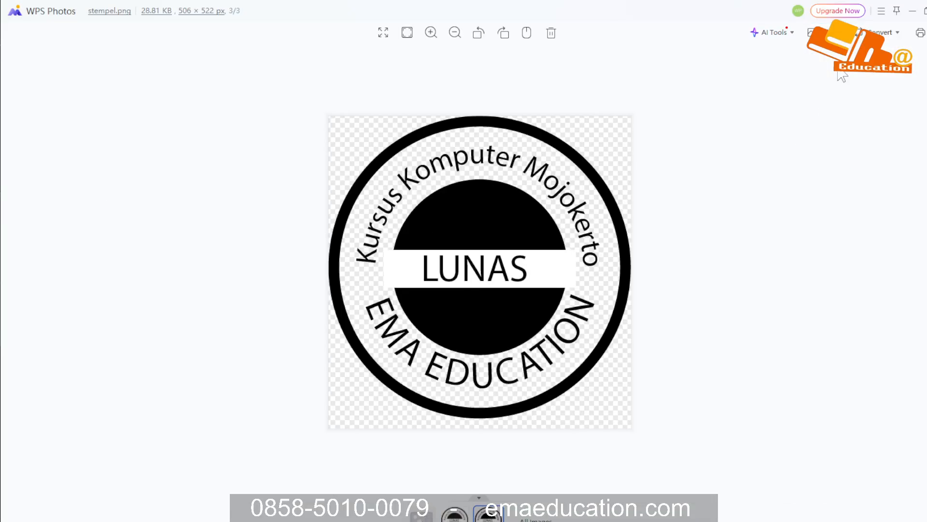
key(Escape)
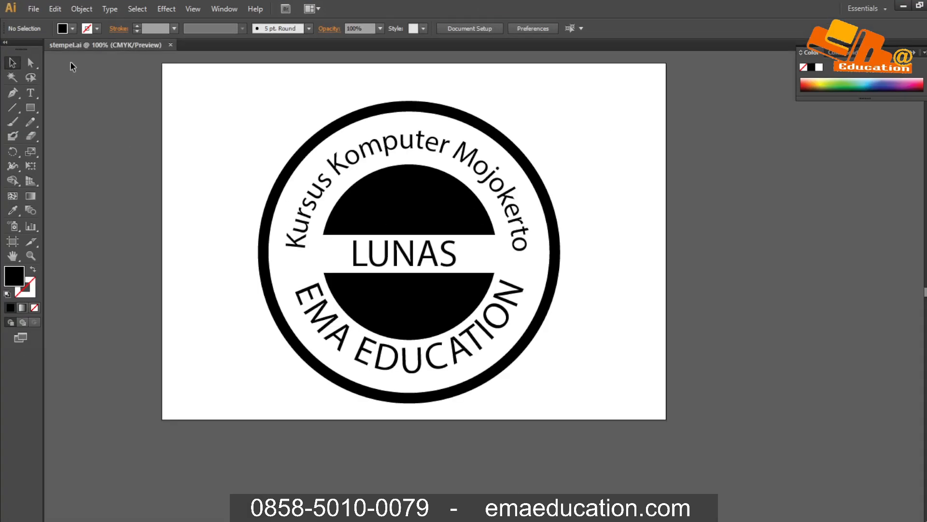
Save a copy of the stamp document to the Desktop as stempel.svg in SVG format, accepting the offered SVG options.
click(34, 8)
click(59, 117)
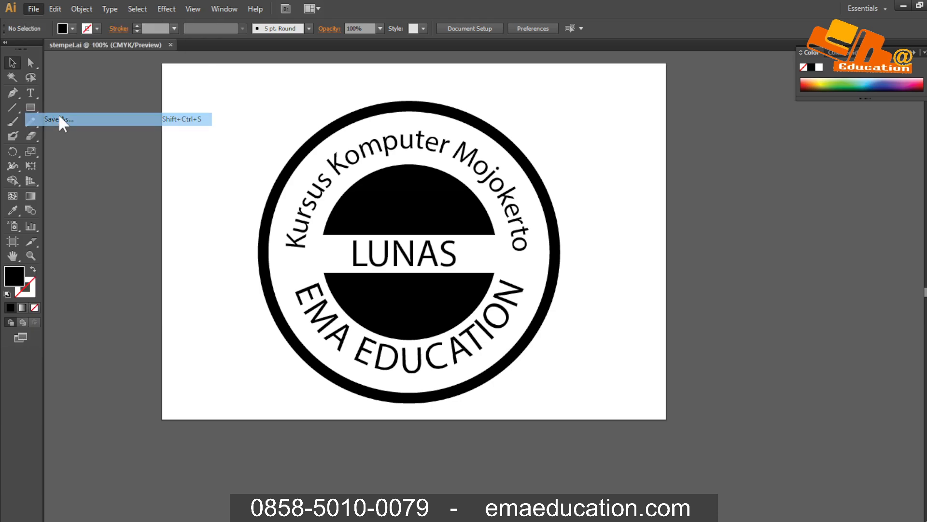
click(153, 304)
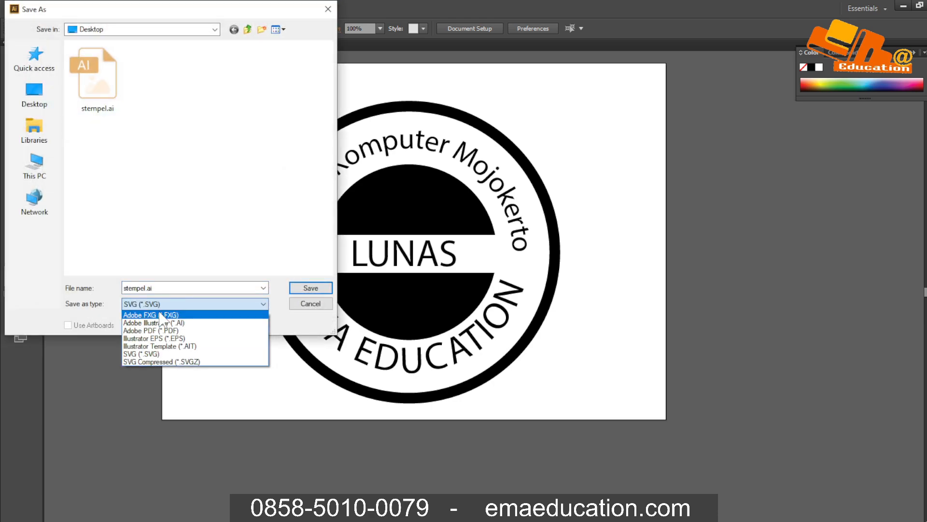
click(144, 354)
click(319, 288)
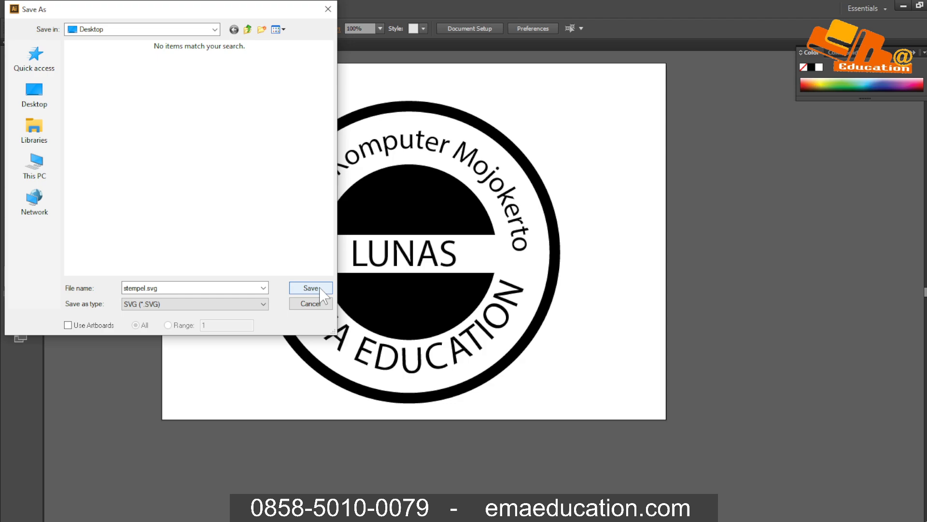
click(320, 288)
click(539, 317)
Move the Illustrator window clear of the desktop files and quit Illustrator, clearing the clipboard data.
drag(738, 8, 640, 70)
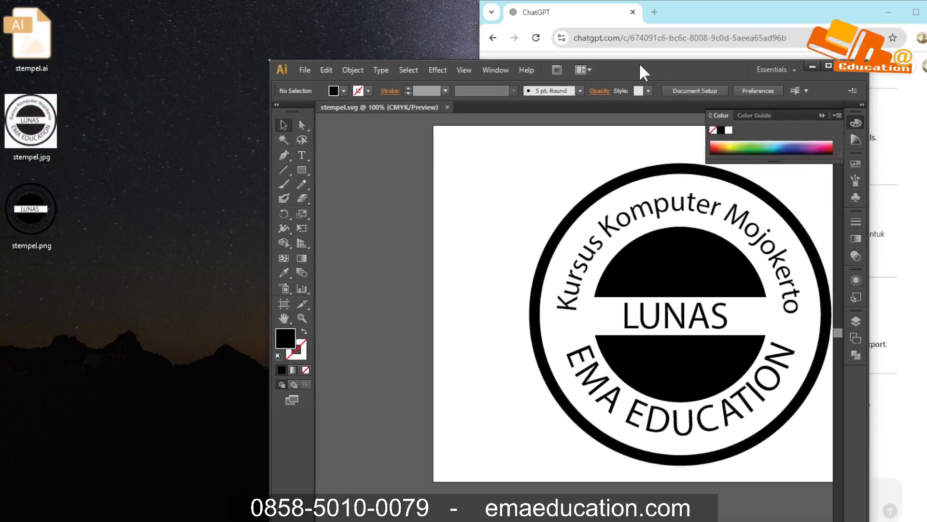
click(854, 68)
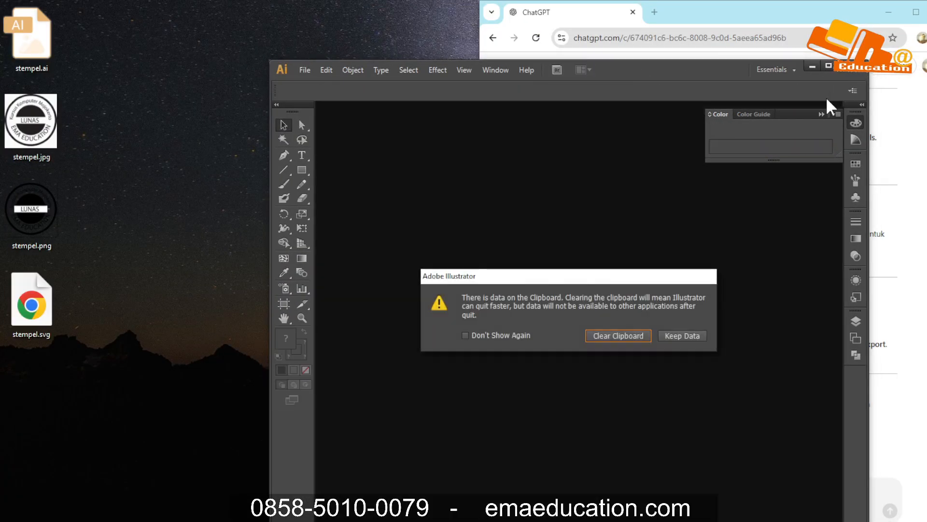
click(634, 341)
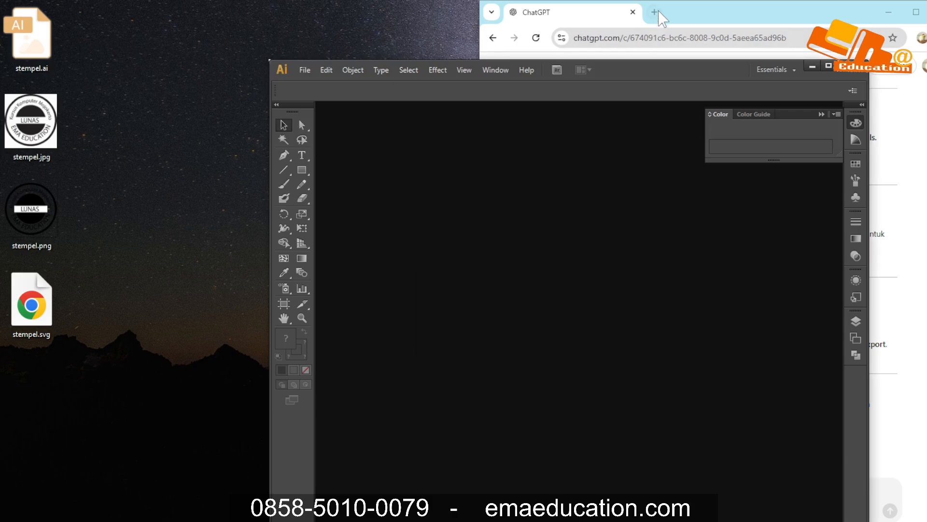
View stempel.svg from the desktop in a browser tab, and close the extra tabs and the browser window.
click(654, 12)
drag(32, 304, 606, 167)
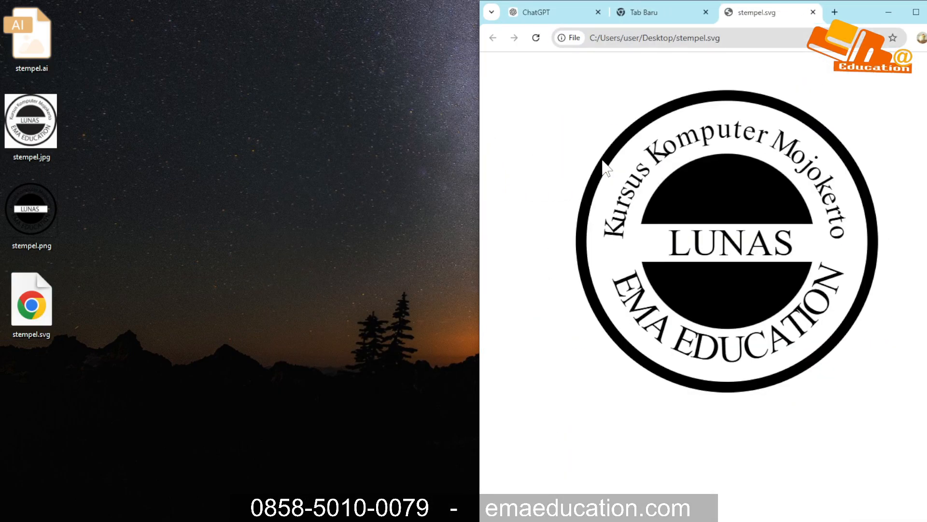
click(705, 12)
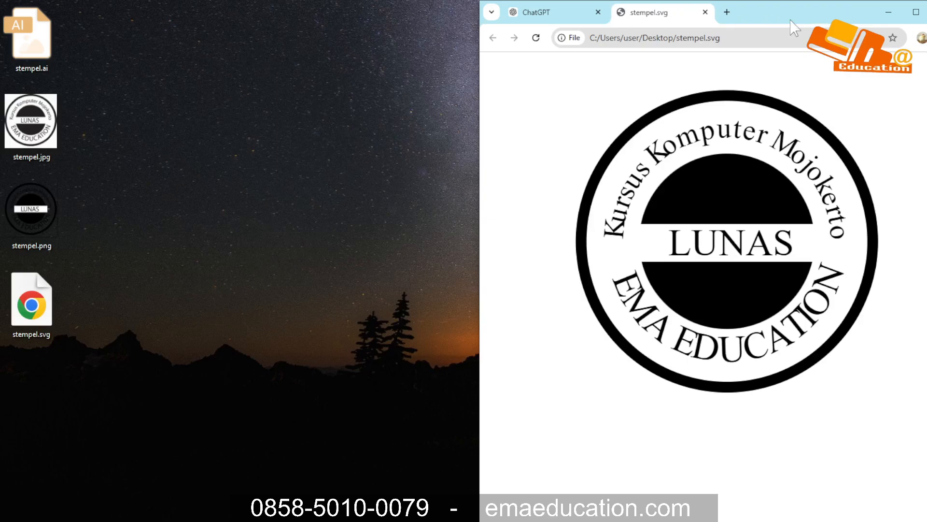
click(705, 12)
click(56, 214)
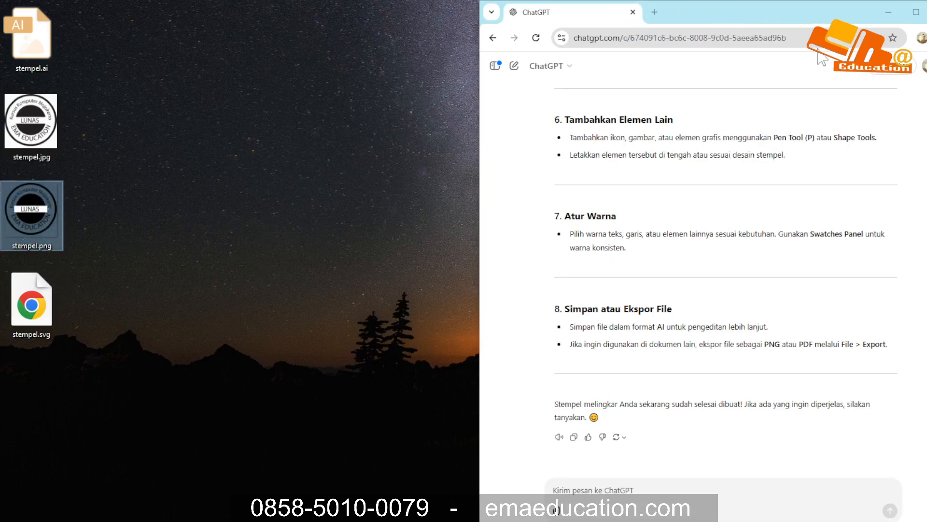
click(926, 11)
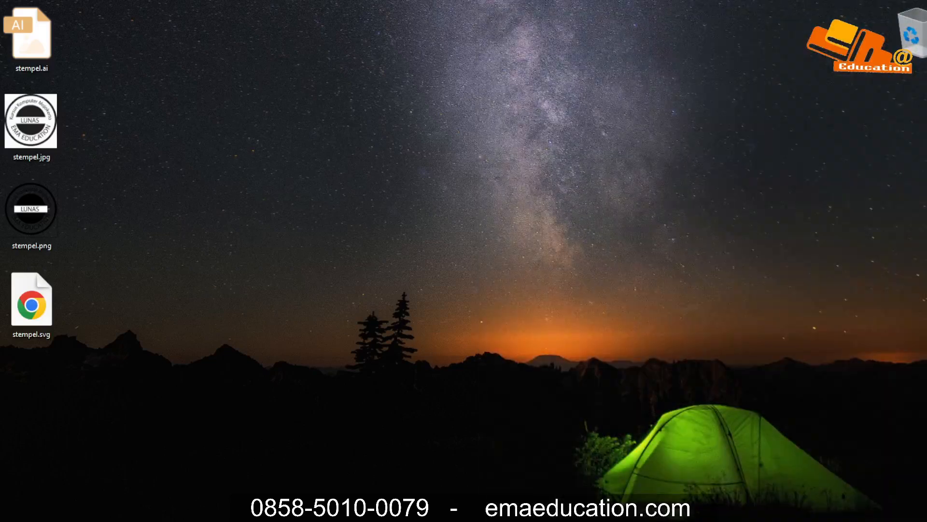
Switch to OBS and hide the Image 2, Text (GDI+) and Display Capture 2 sources in scene m.
mouse_move(394, 520)
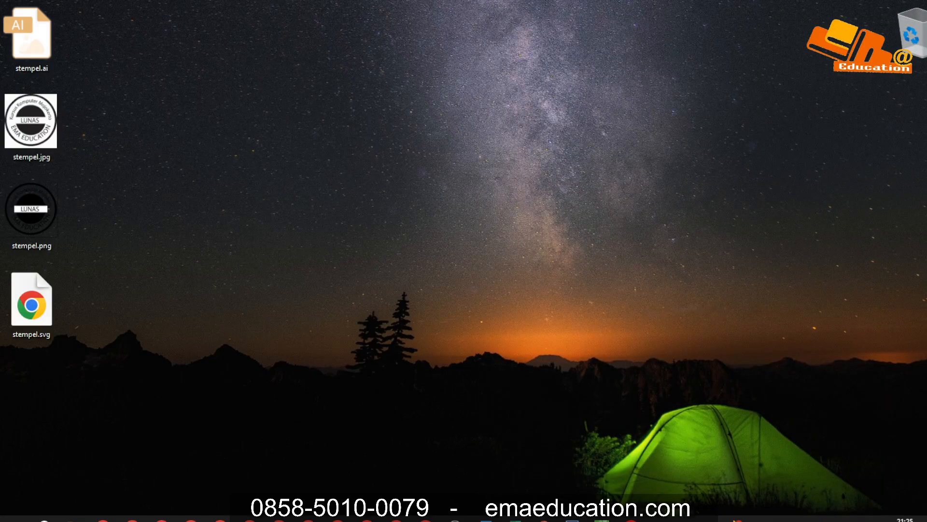
click(455, 519)
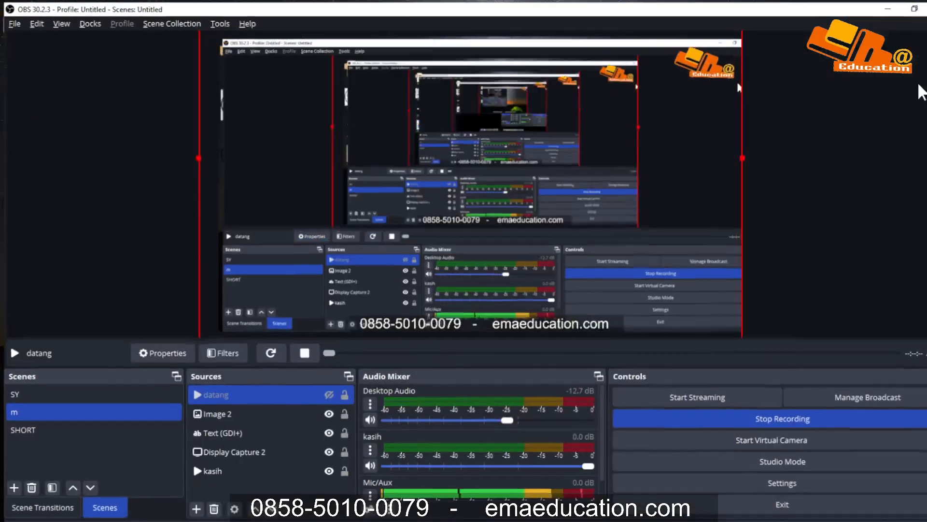
click(922, 81)
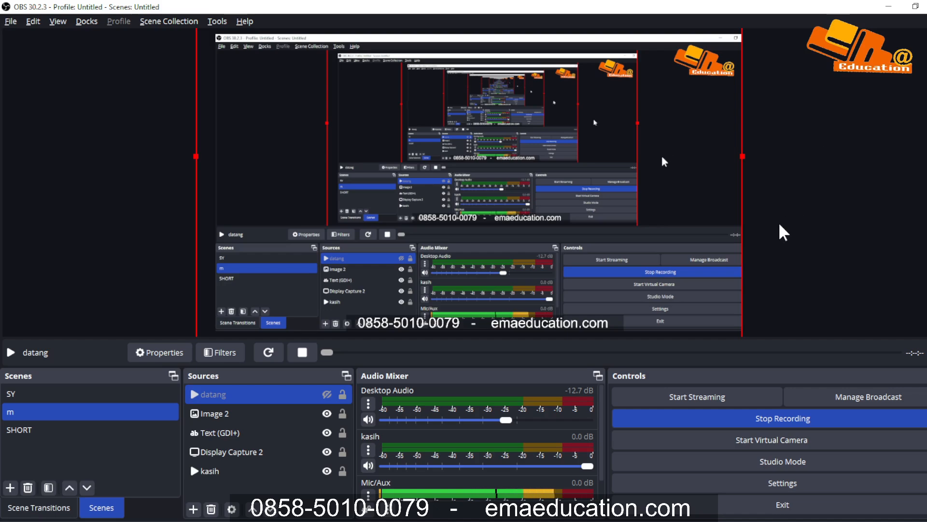
ctrl+click(315, 414)
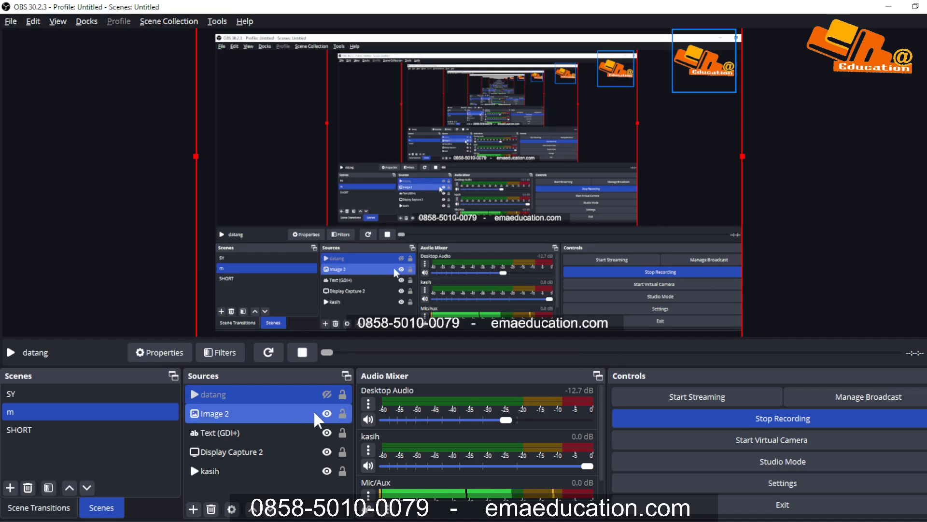
click(327, 413)
click(327, 433)
click(327, 452)
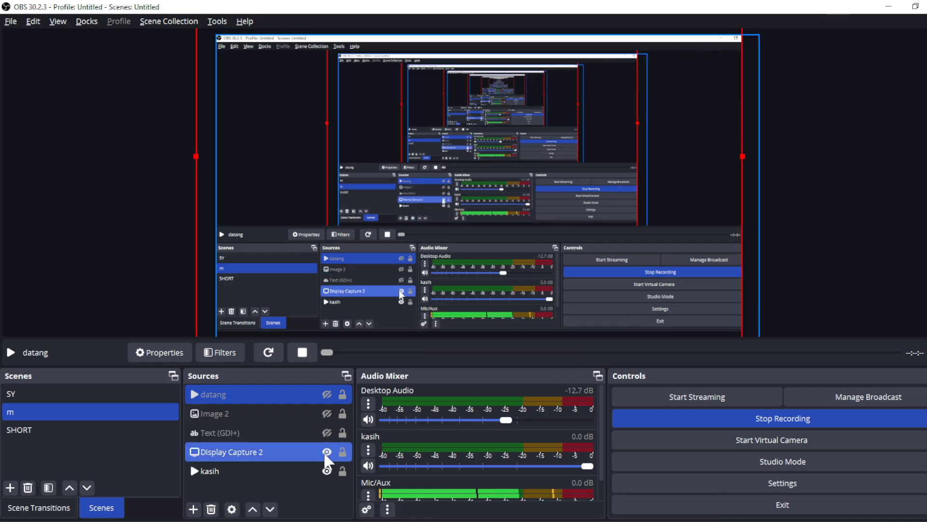